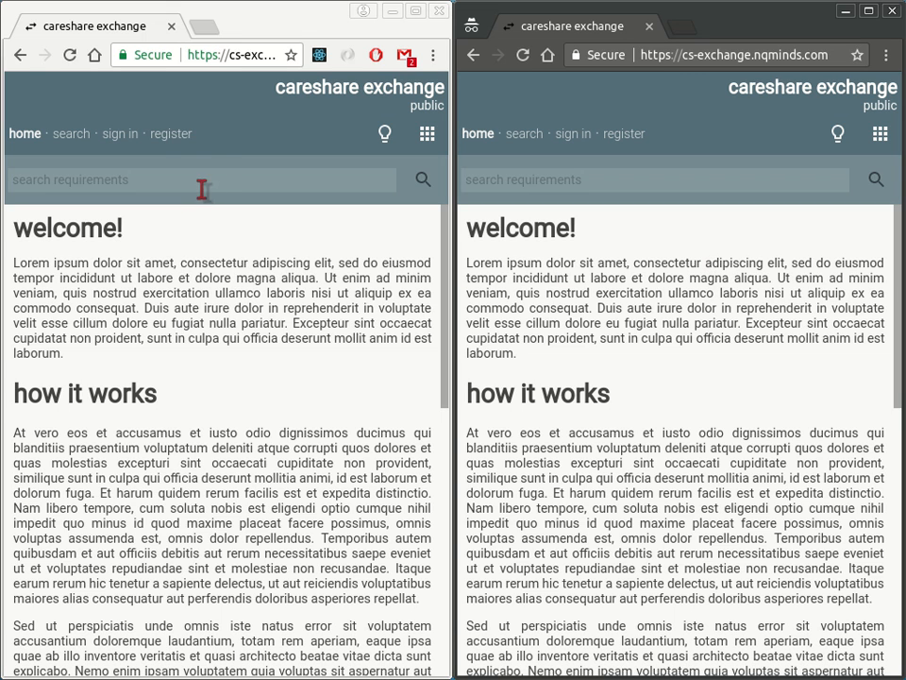
Register by signing in with the prefilled account, and save the profile as looking for carers.
click(172, 135)
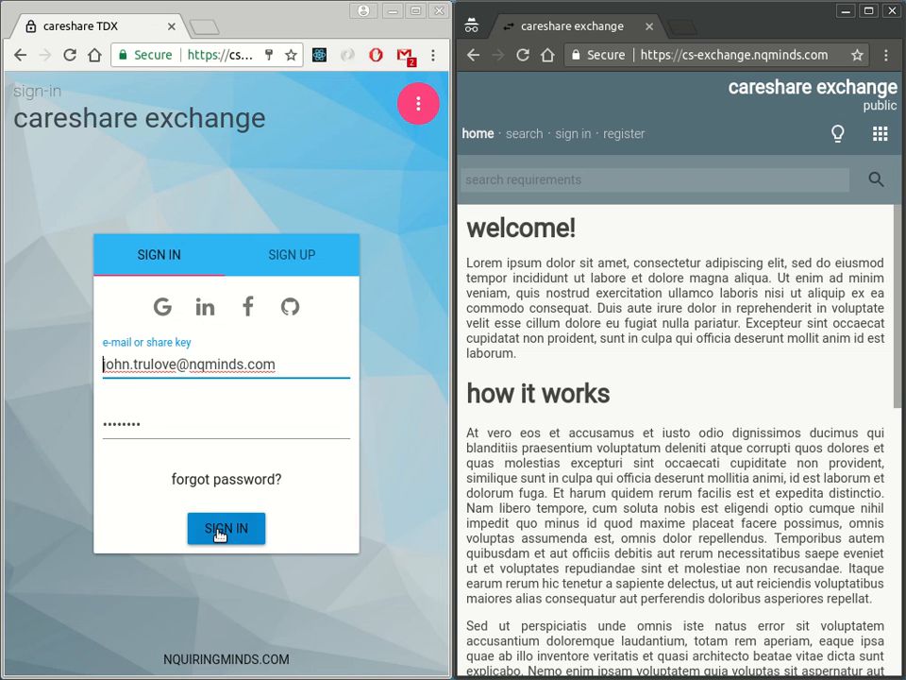
click(219, 531)
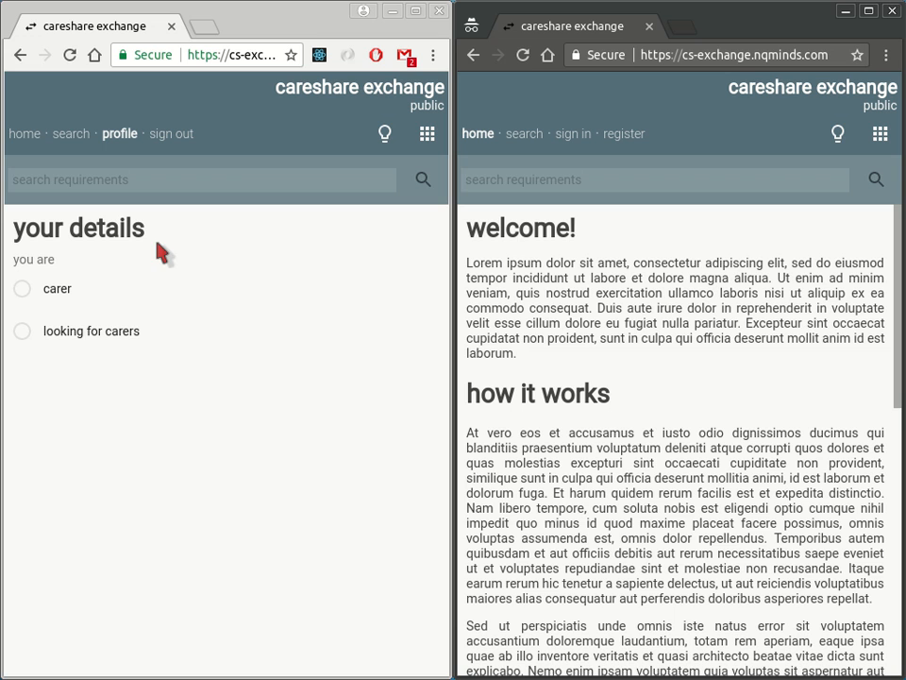
click(82, 333)
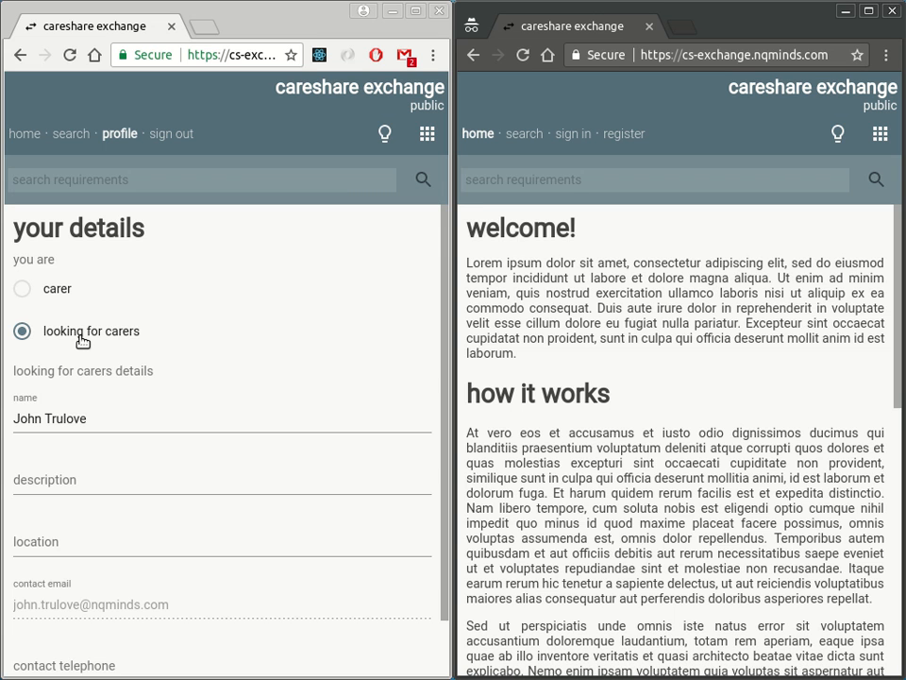
scroll(81, 337, down, 1)
click(63, 649)
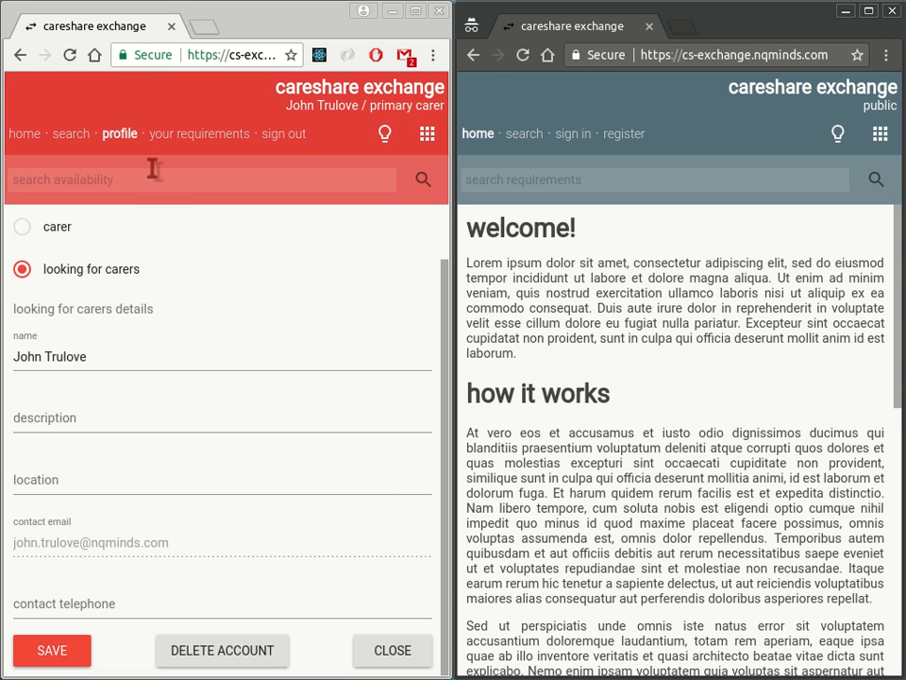
Check the carer availability list and start a new requirement with Paid carer as the carer type.
click(71, 136)
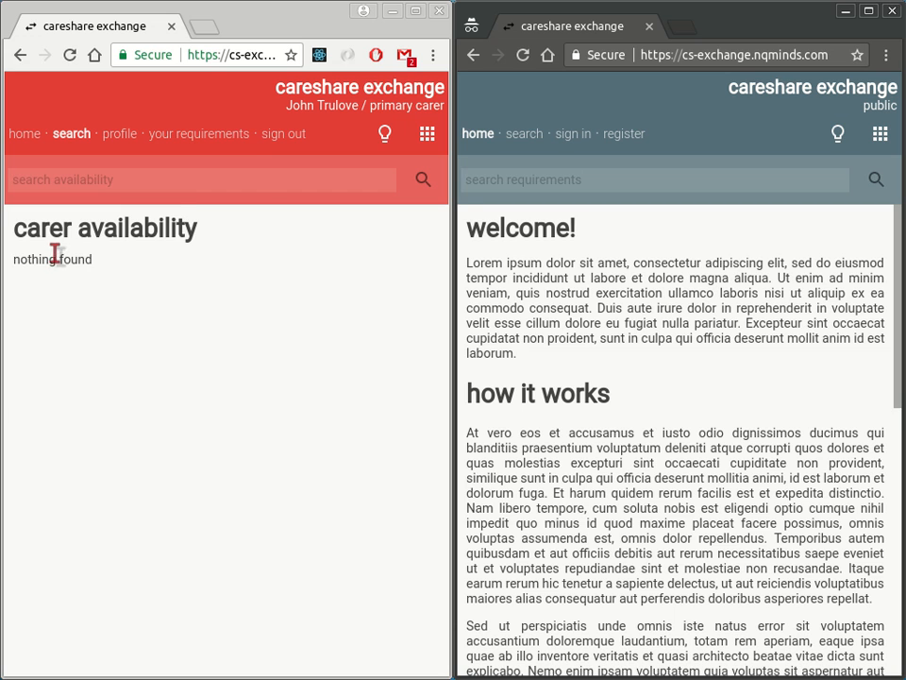
click(202, 134)
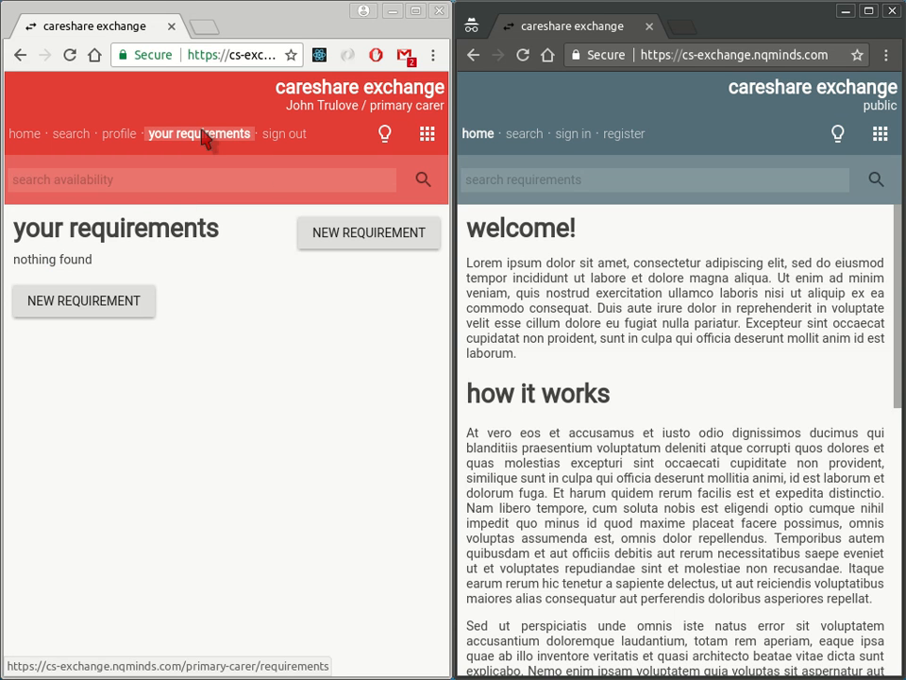
click(378, 244)
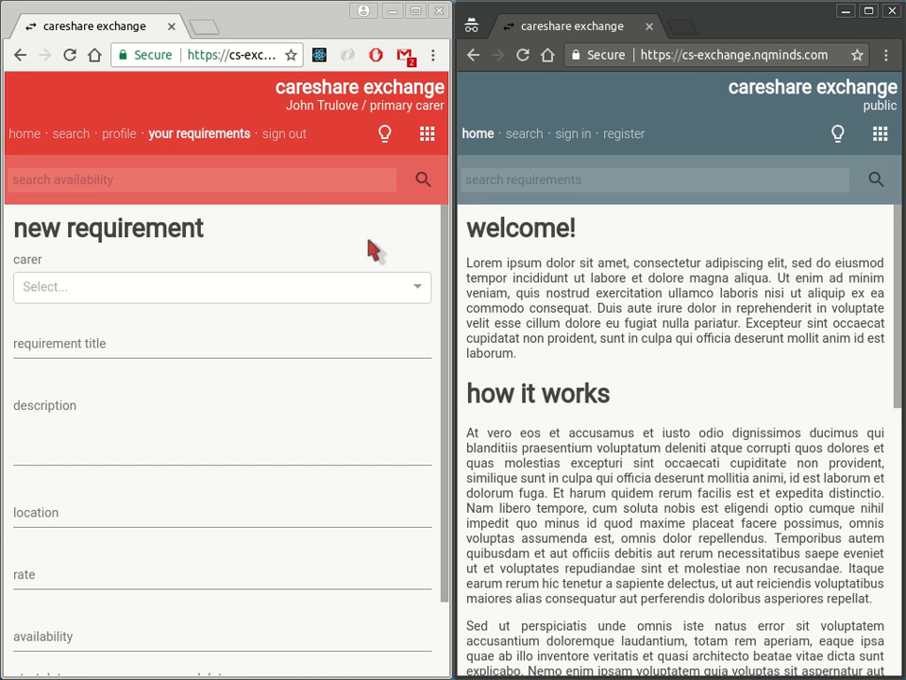
click(210, 287)
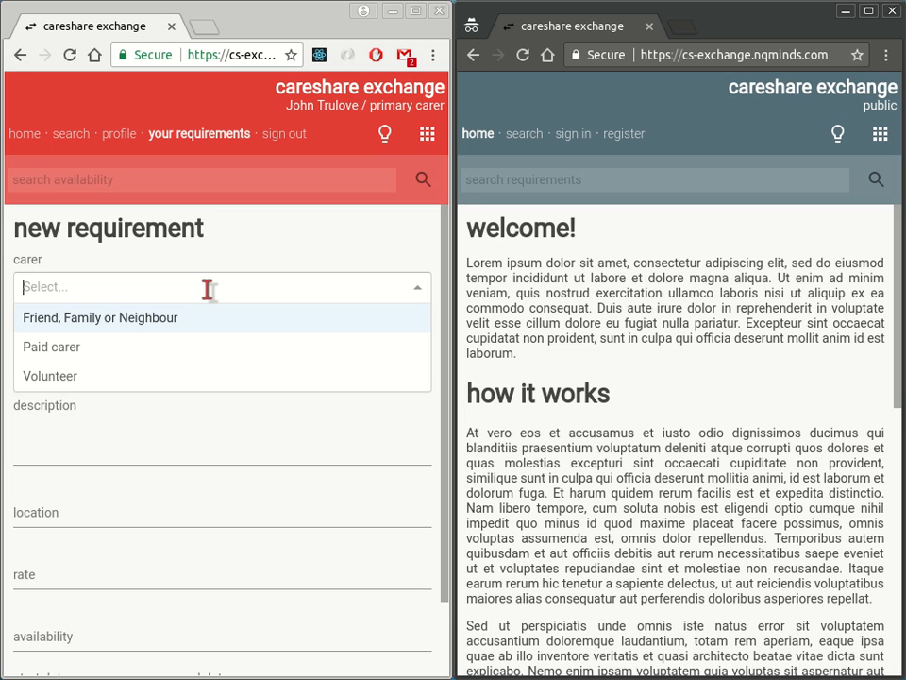
click(107, 348)
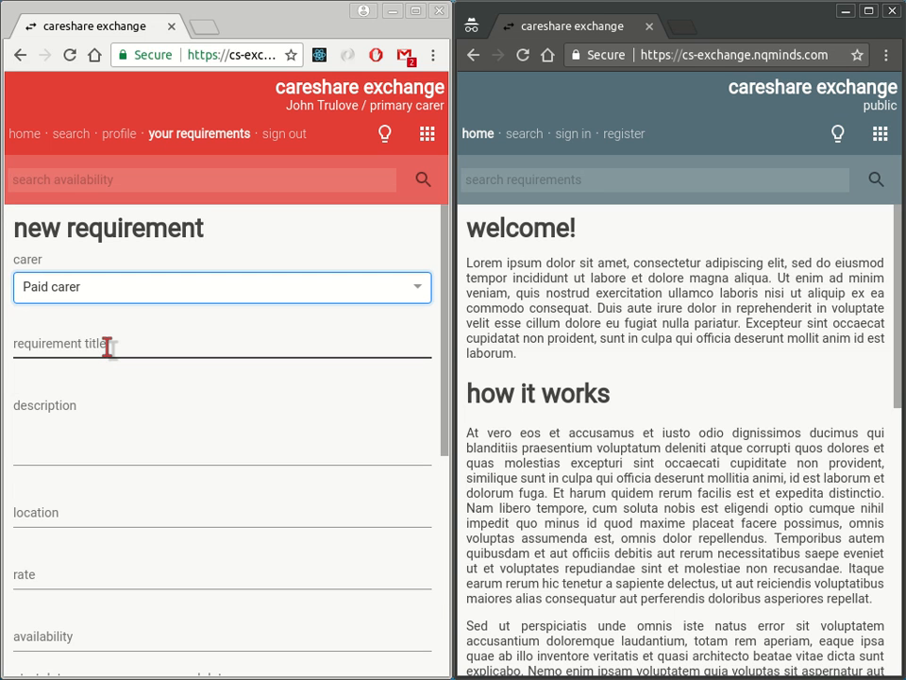
Title the requirement "Daily blood pressure checks for" plus the cared-for person's first name, and describe it as "1 week holiday cover".
click(108, 347)
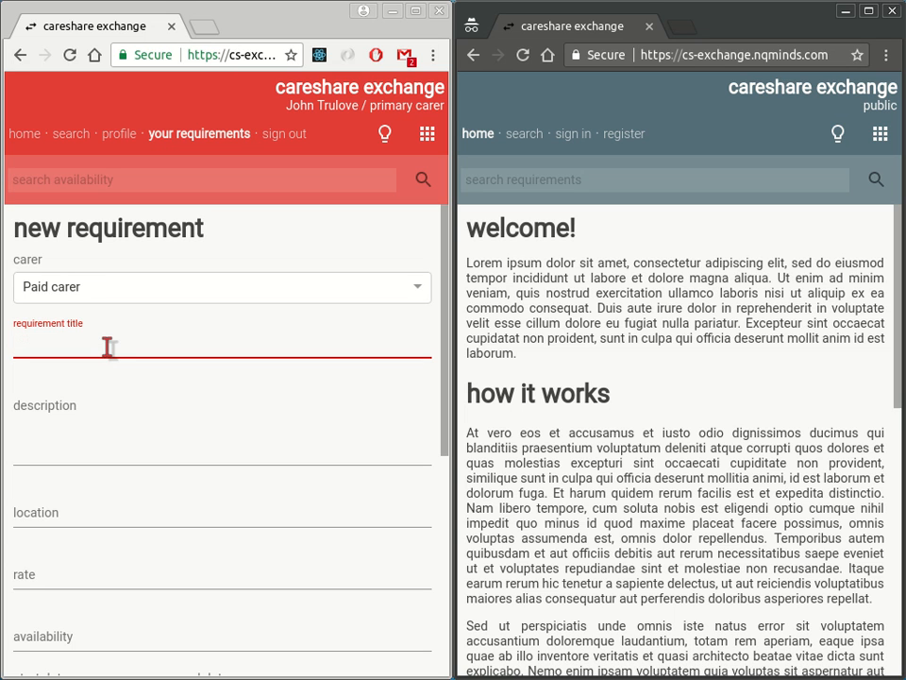
text(Daily blo)
text(od pressure ch)
text(ecks for )
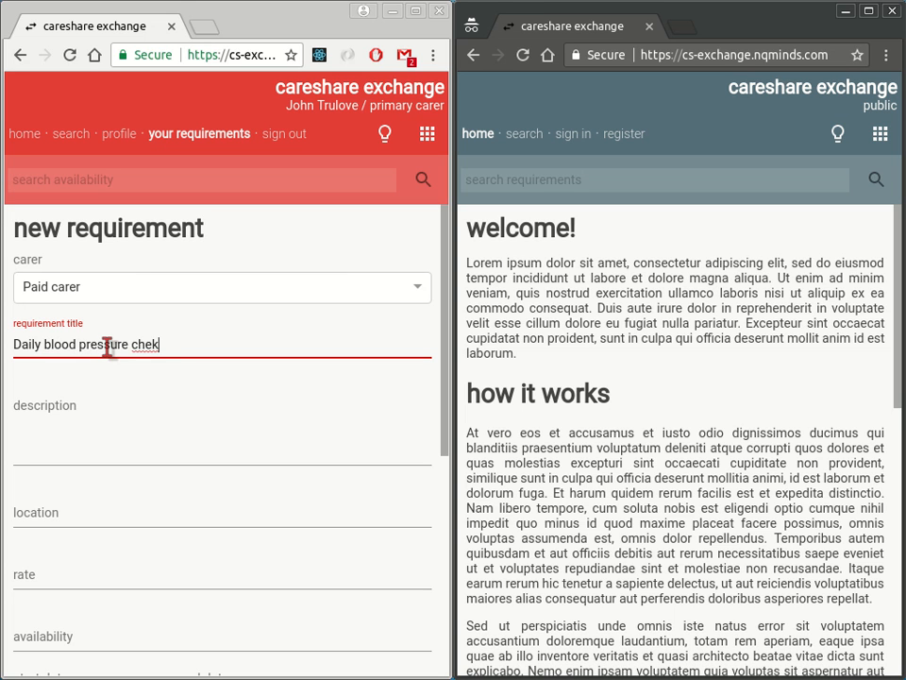
text(Ethel)
key(Tab)
text(1 week holiday cover)
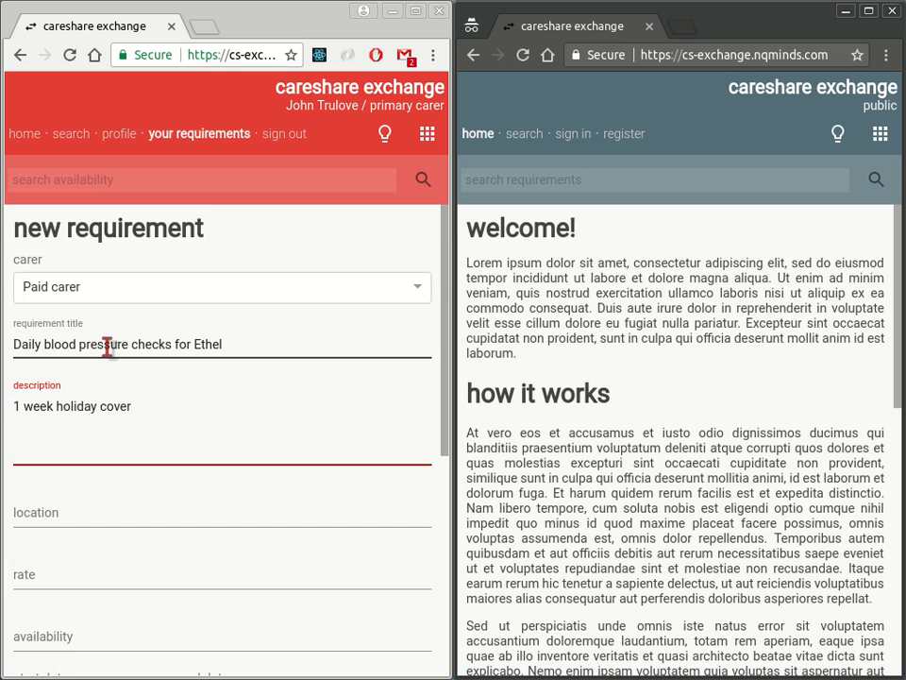
Set the availability to "1 Oct - 8 October", require nursing and health checks, and save the requirement.
scroll(108, 346, down, 4)
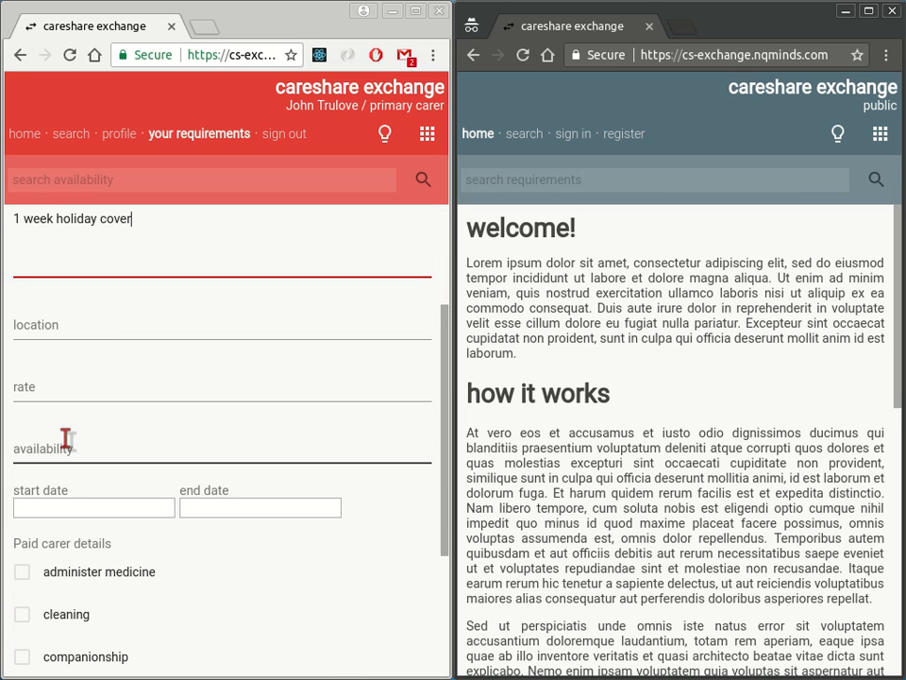
click(66, 439)
text(1 Oct - 8 October)
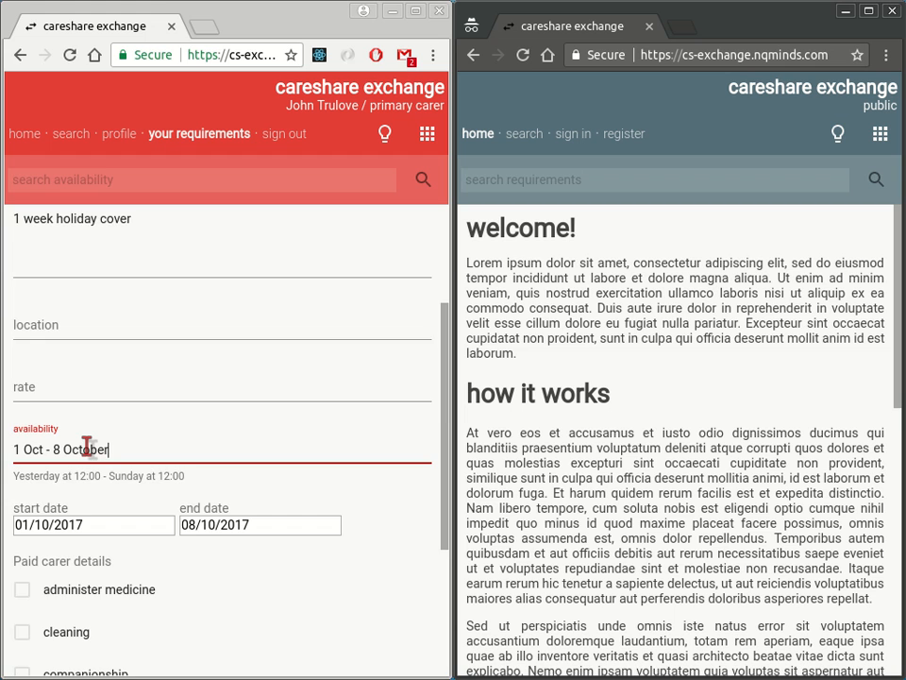
scroll(87, 446, down, 3)
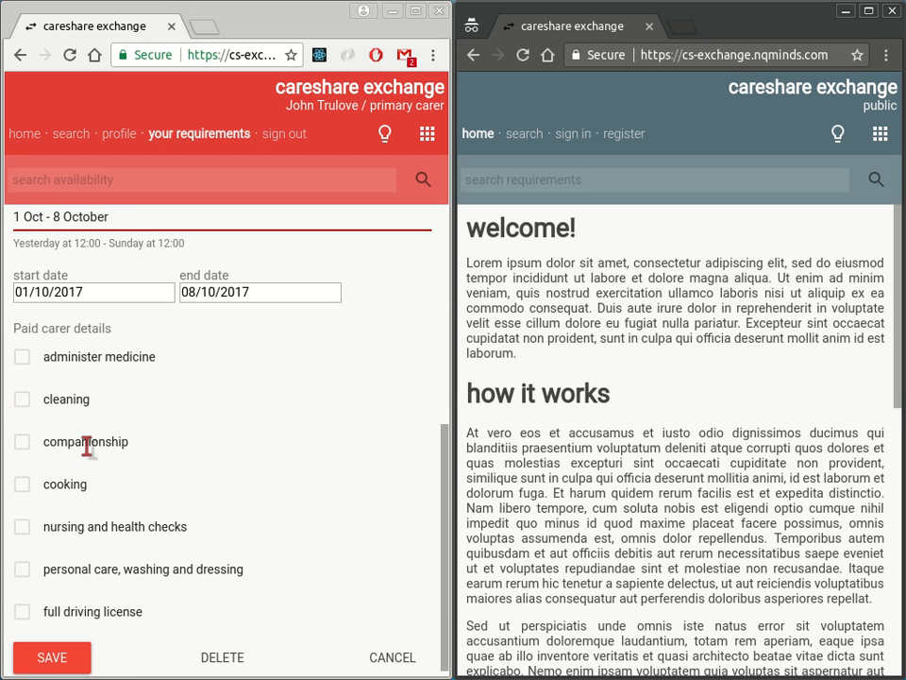
click(74, 524)
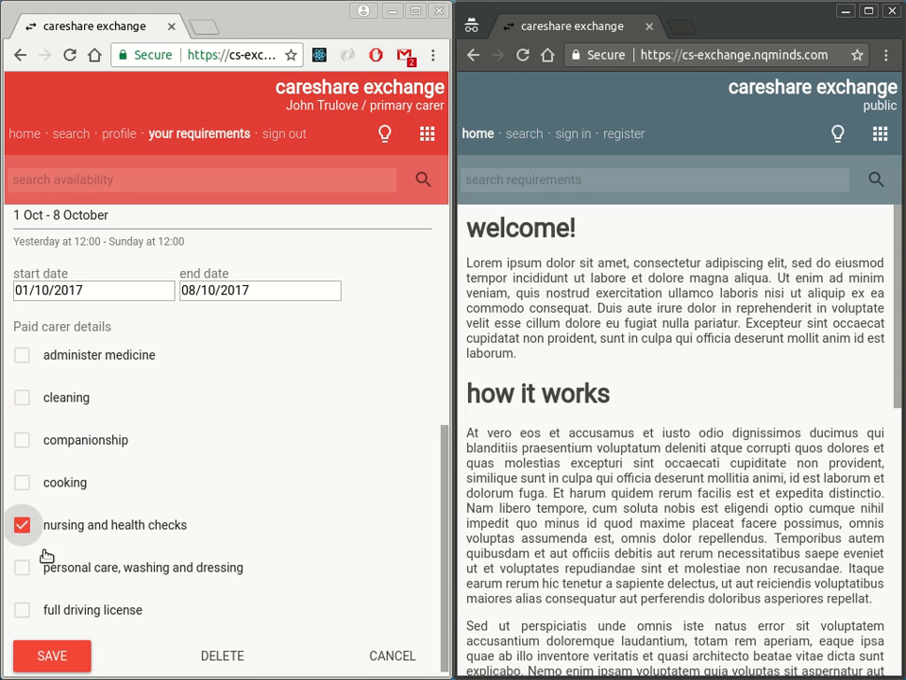
click(54, 653)
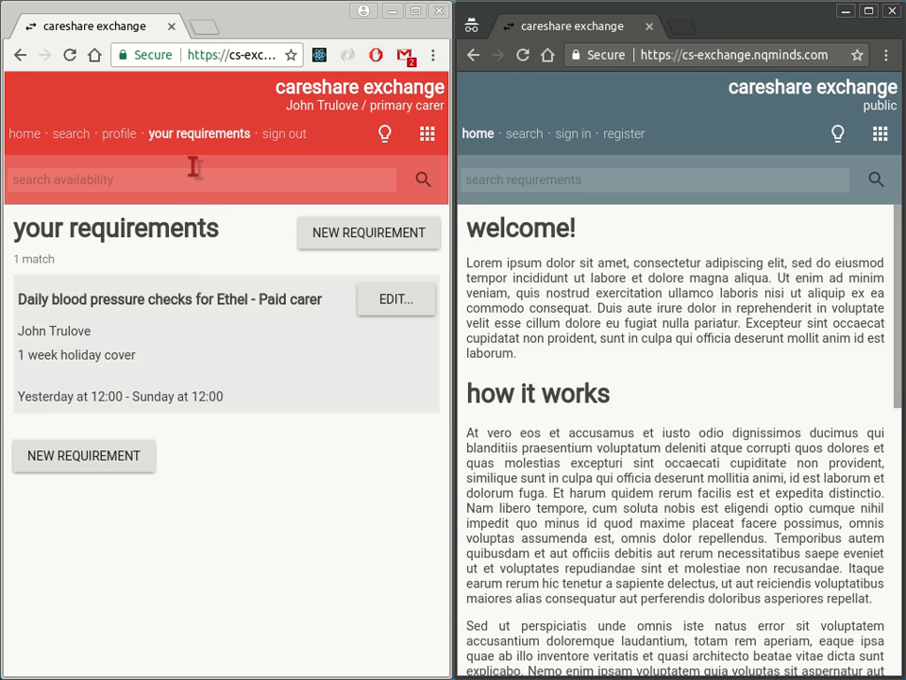
Examine the full carer availability list for paid carers matching the saved requirement and their available dates.
click(70, 138)
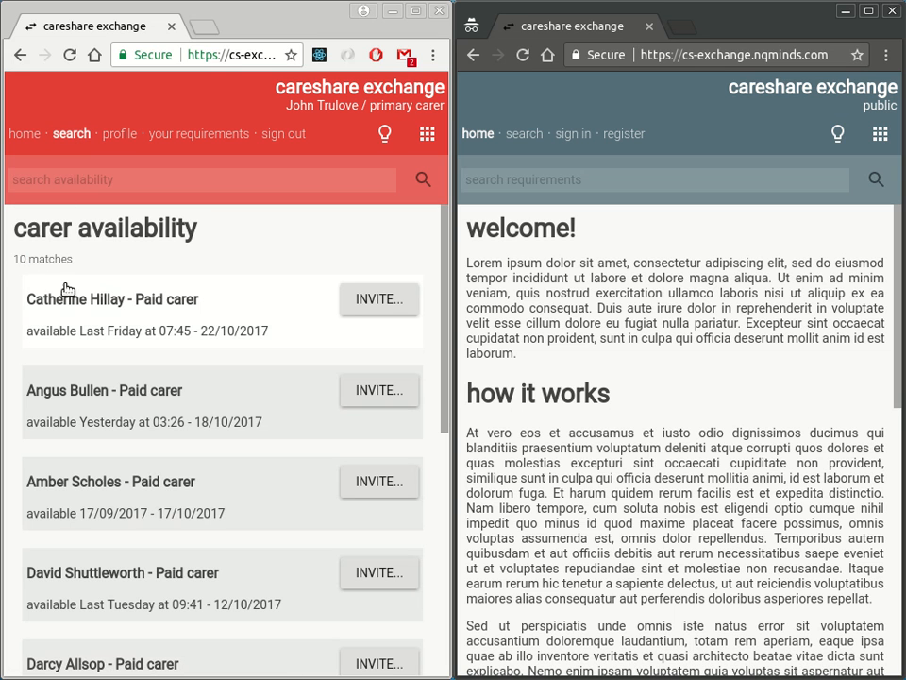
scroll(102, 300, down, 1)
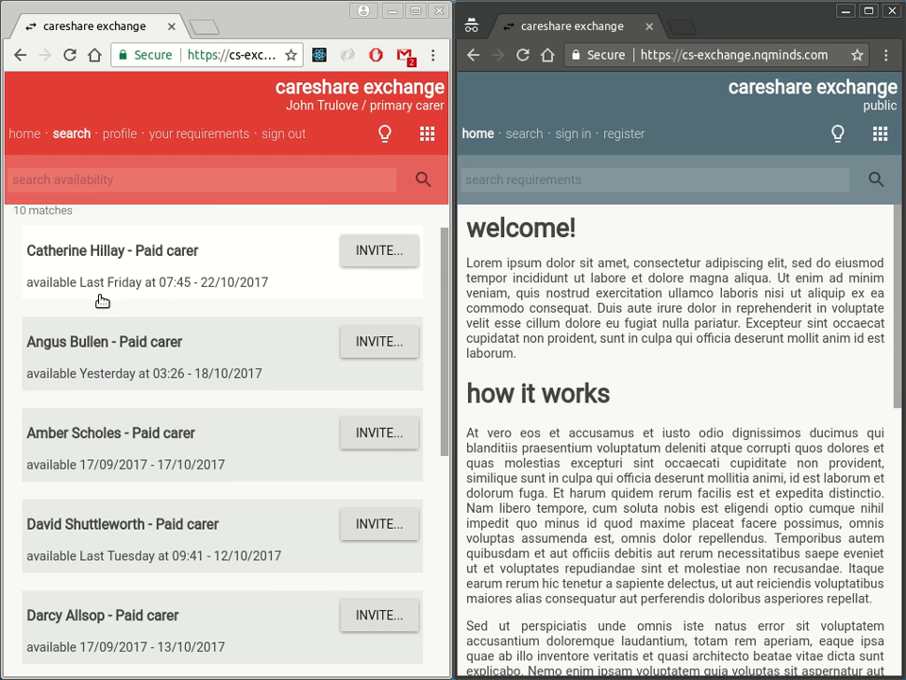
scroll(102, 300, down, 2)
scroll(102, 300, down, 1)
scroll(102, 300, down, 1)
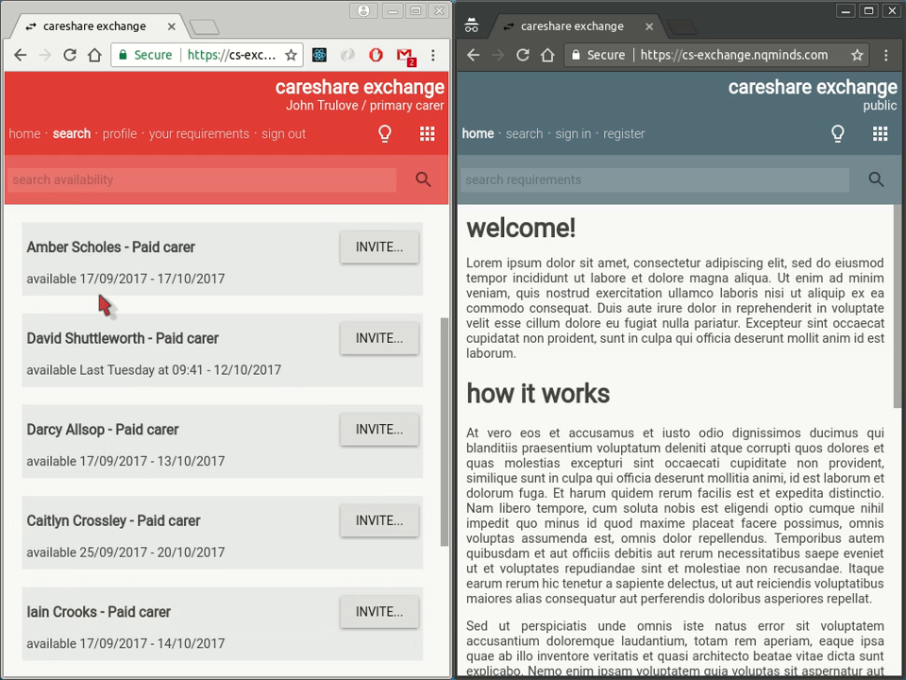
scroll(102, 300, down, 2)
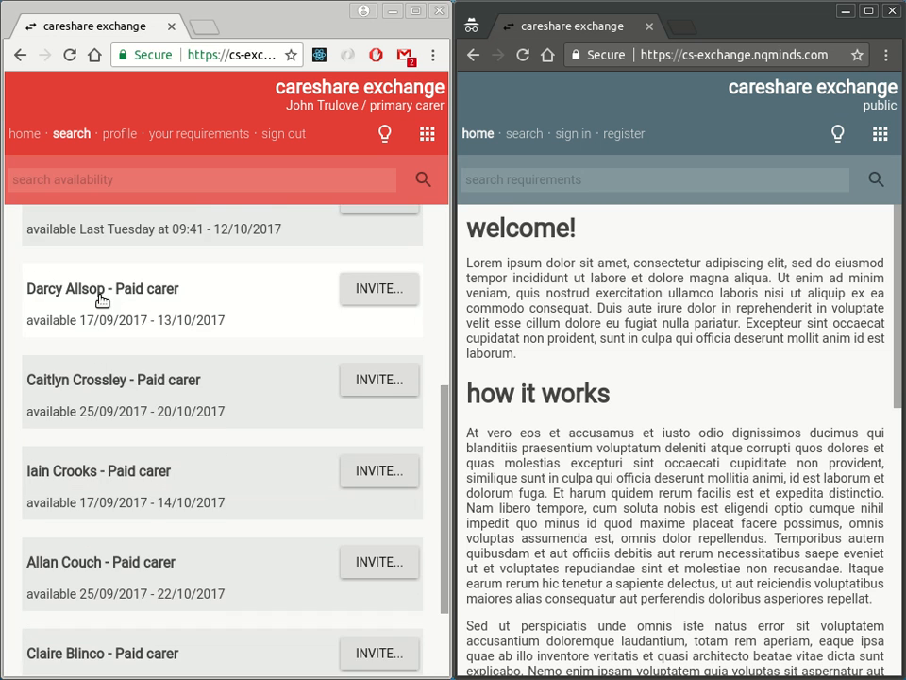
scroll(102, 300, down, 2)
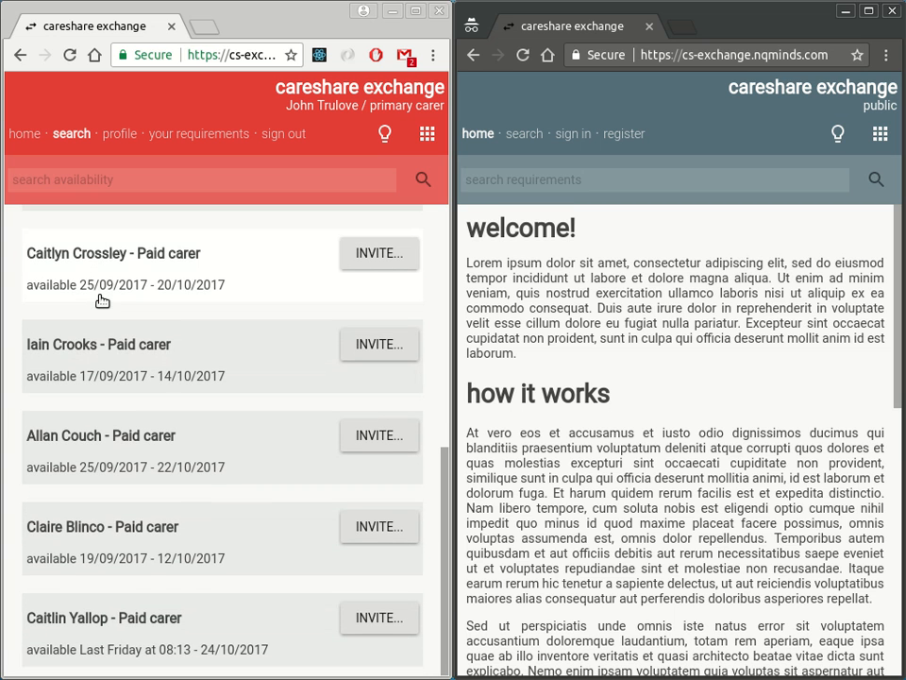
scroll(102, 300, up, 4)
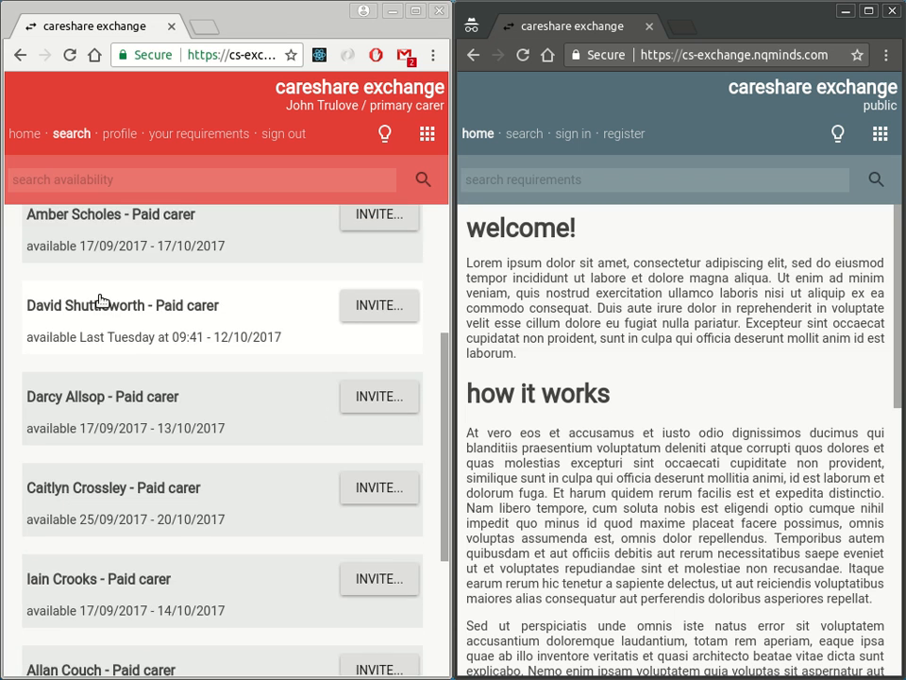
scroll(102, 301, up, 5)
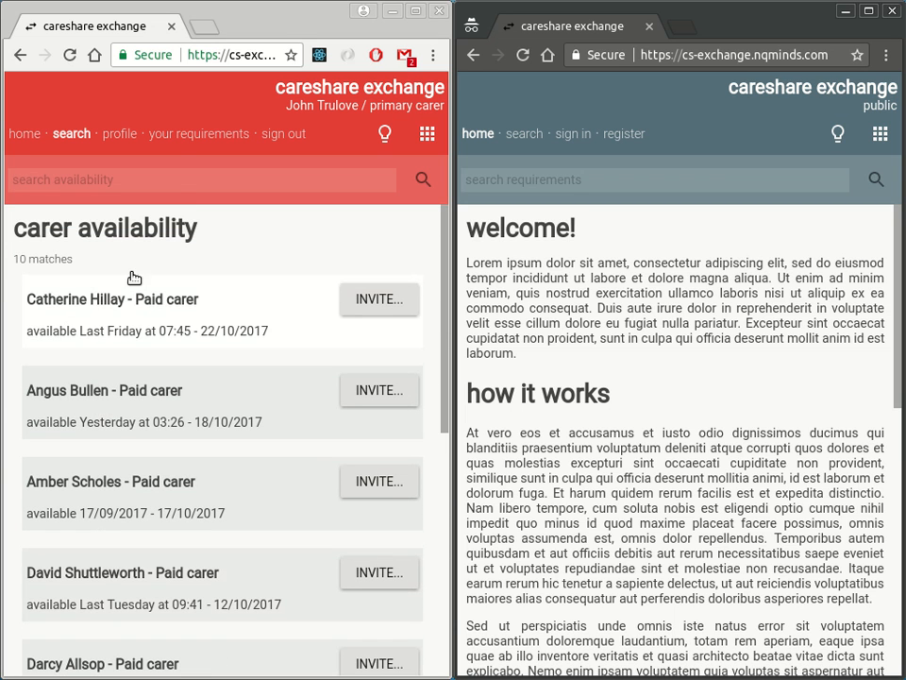
Add administer medicine and full driving license to the blood pressure checks requirement, save it and view the matching carers.
click(192, 140)
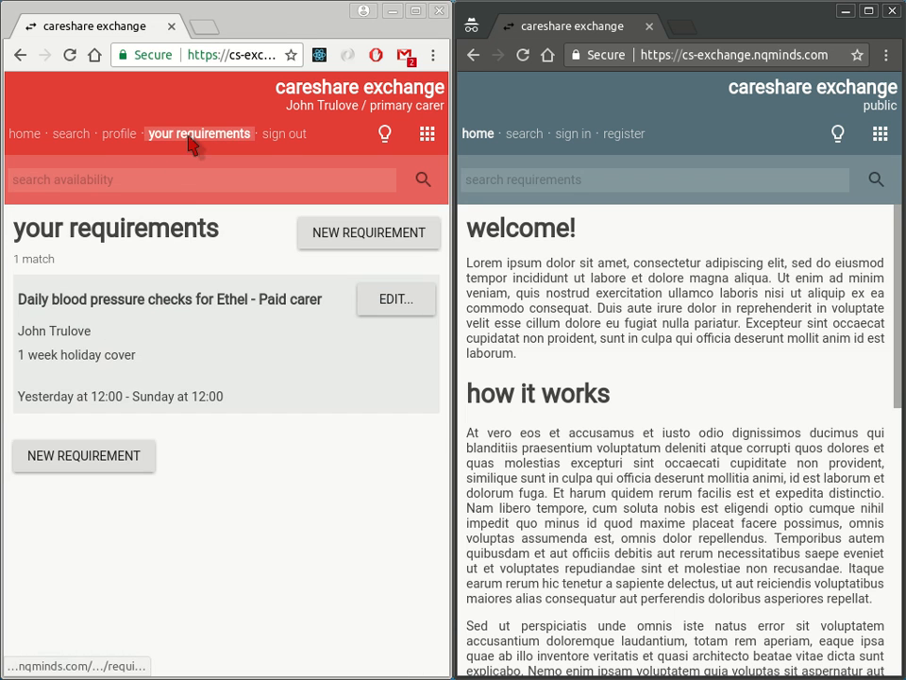
click(404, 296)
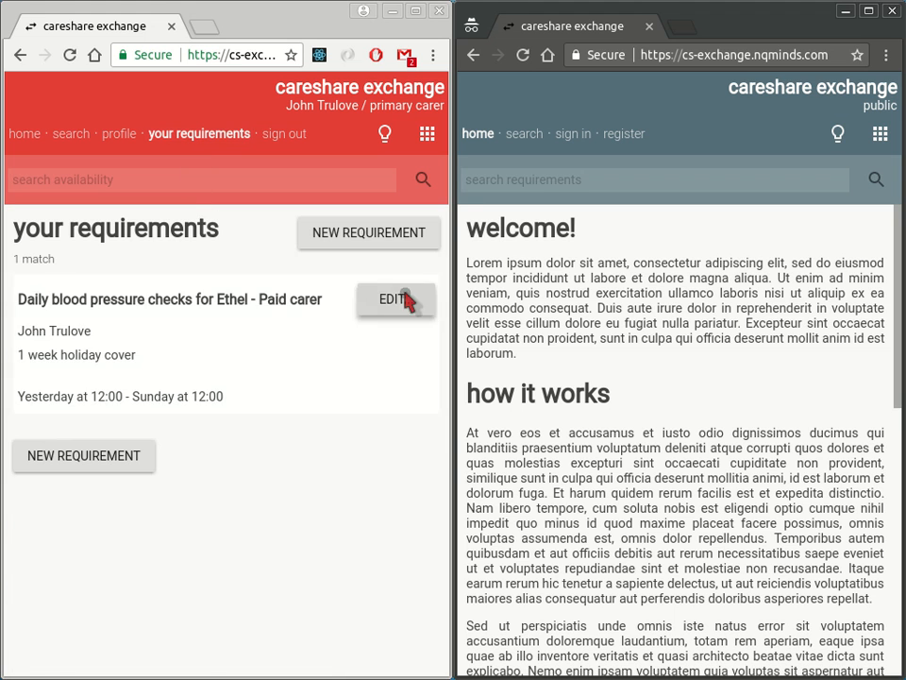
scroll(273, 363, down, 3)
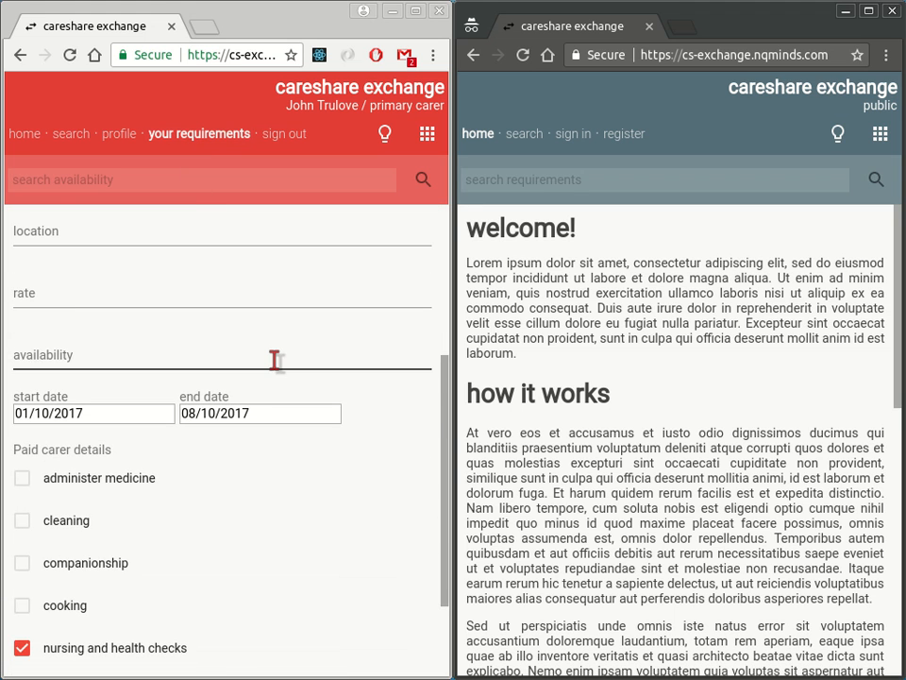
scroll(275, 360, down, 3)
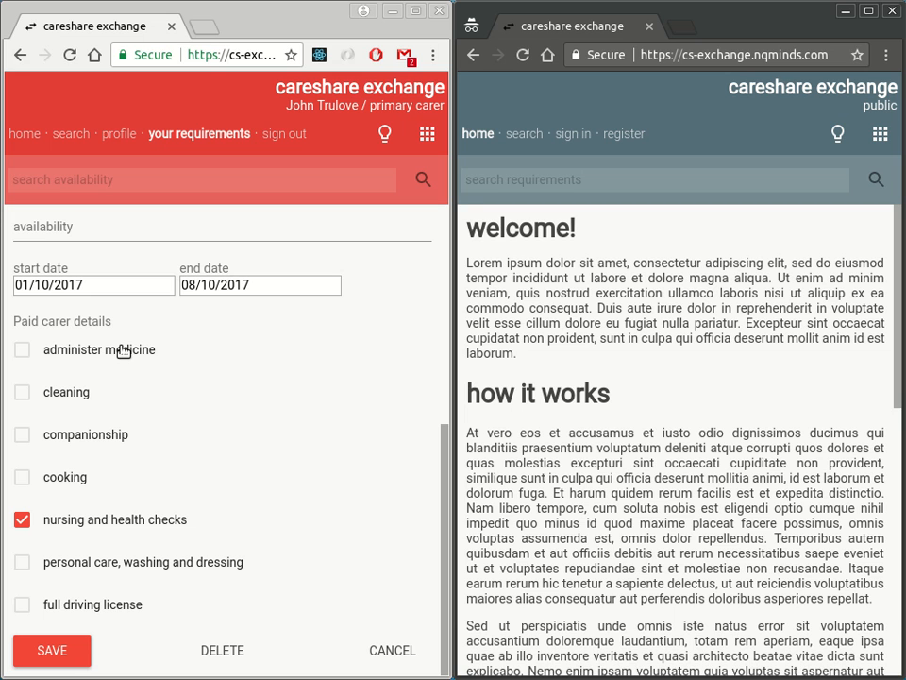
click(124, 351)
click(96, 607)
click(51, 650)
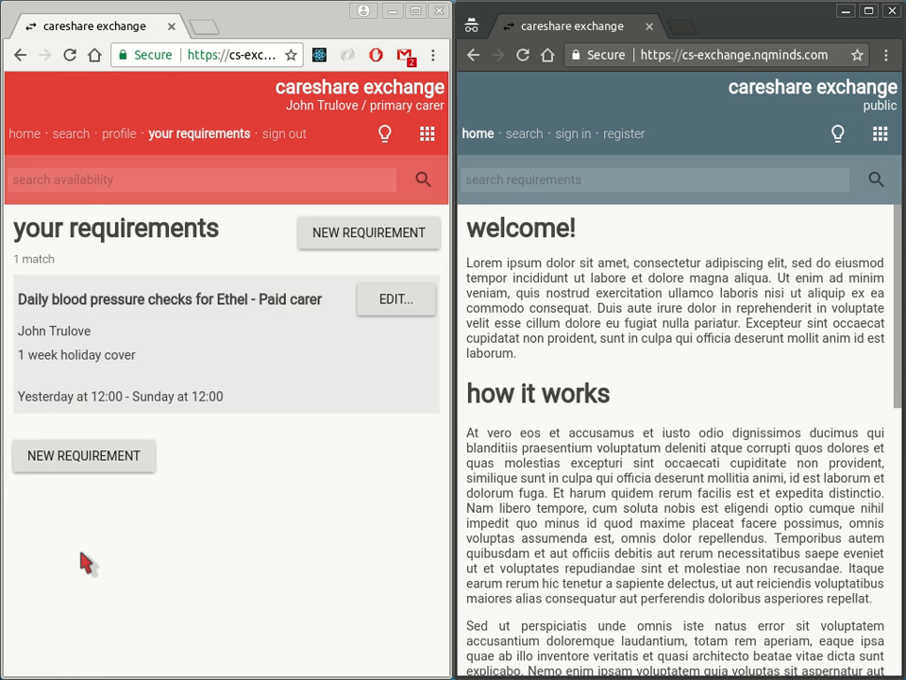
click(72, 135)
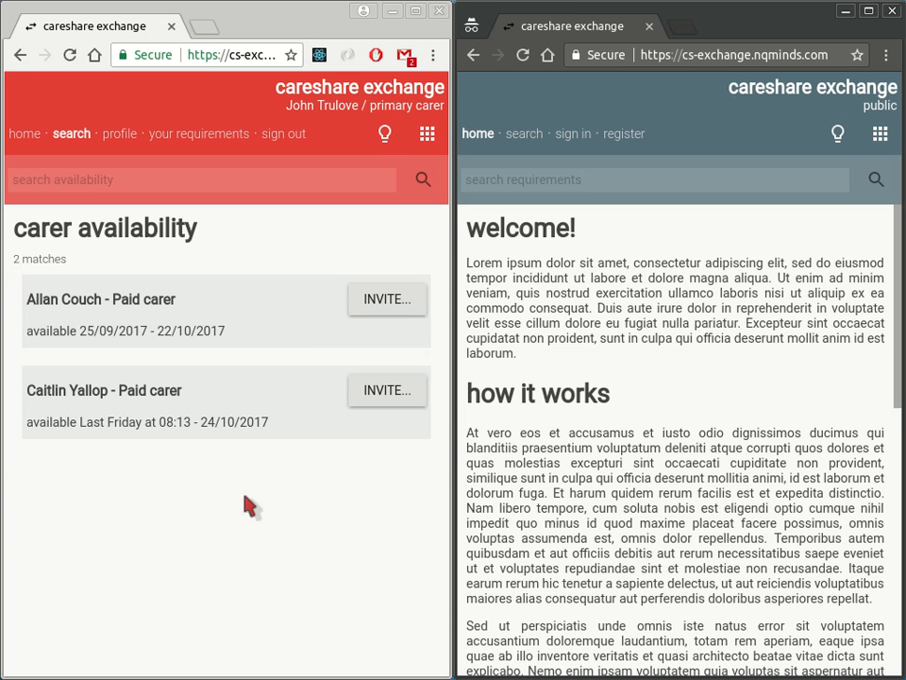
Register in the incognito window by signing in as the neighbour account, filling the password field with its saved password.
click(623, 137)
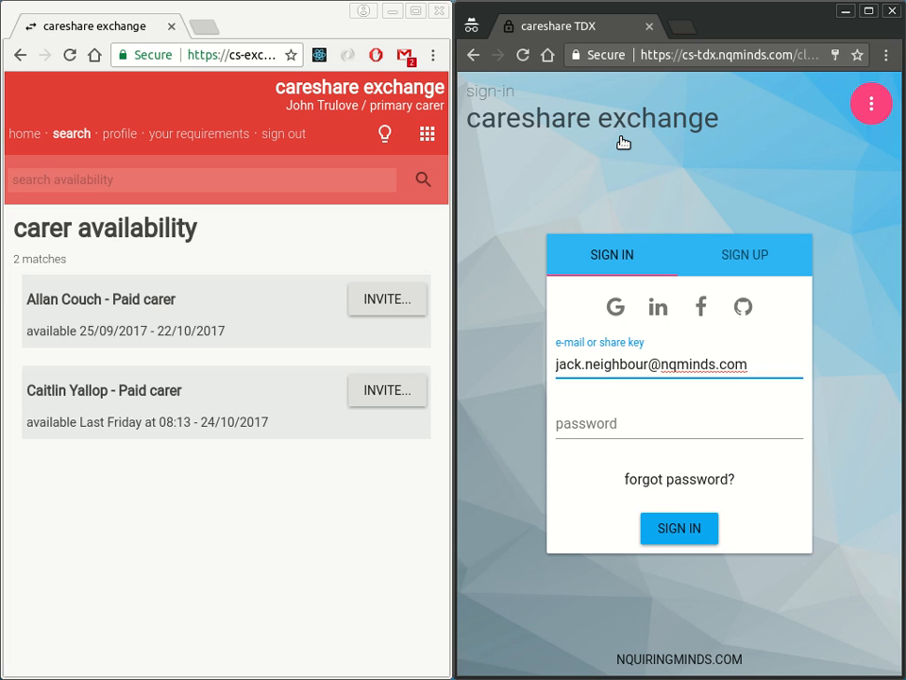
click(629, 431)
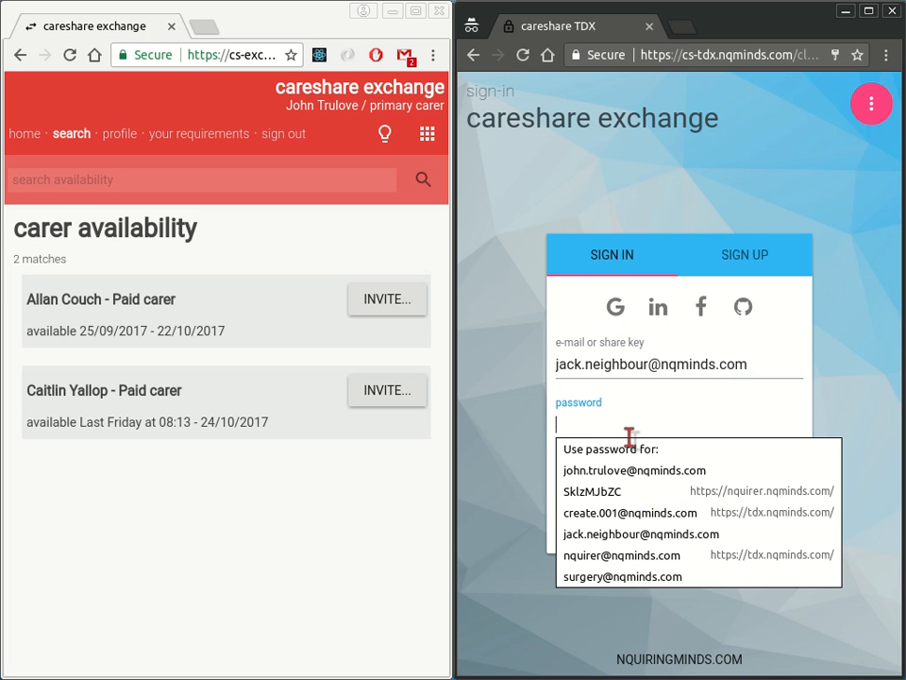
click(629, 536)
click(665, 535)
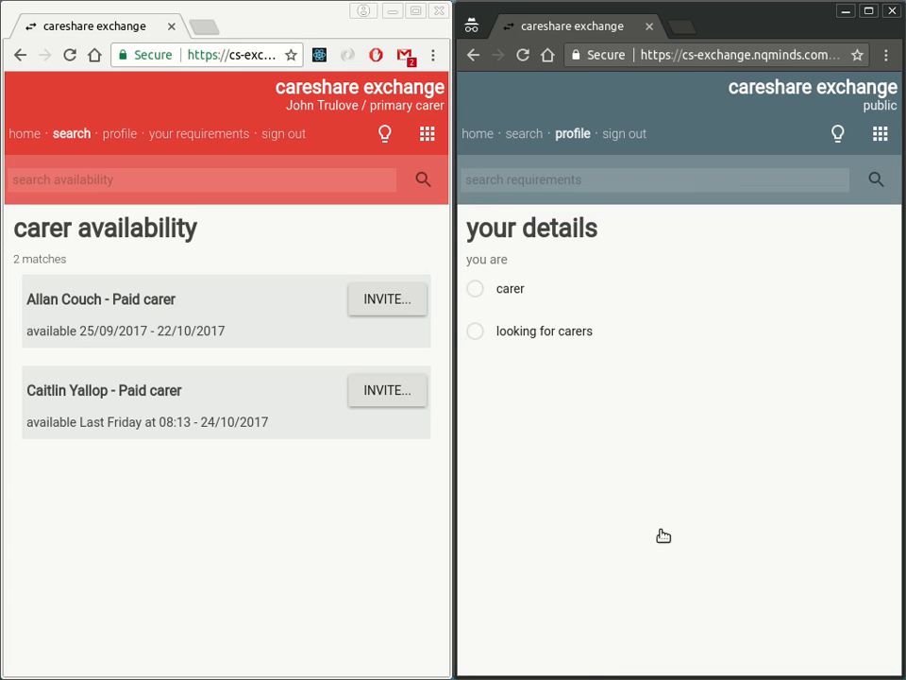
Set the profile to carer, Friend, Family or Neighbour, offering cleaning, companionship, cooking and personal care, washing and dressing, and save it.
click(510, 290)
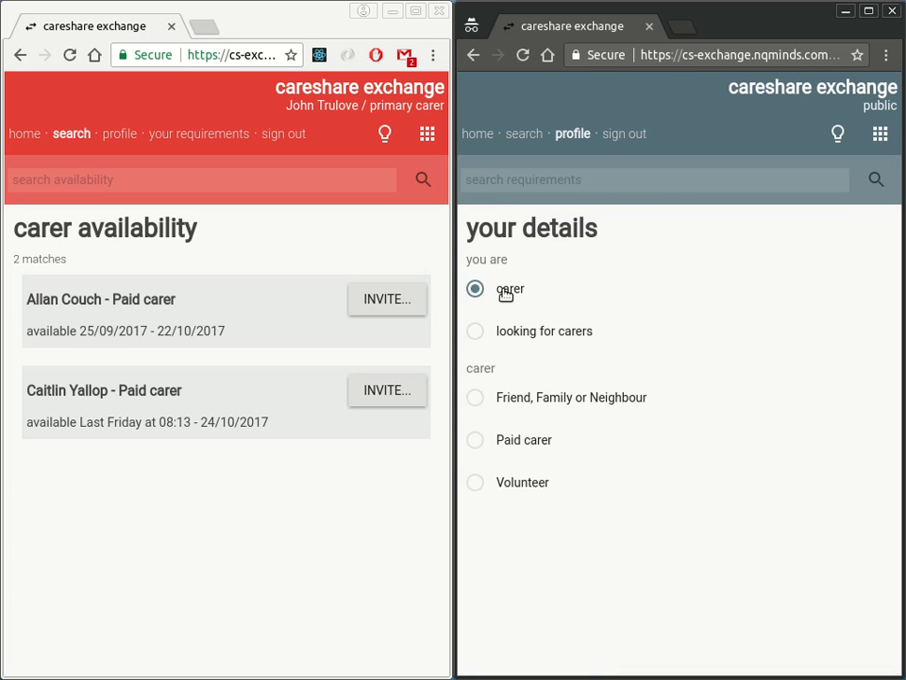
click(525, 397)
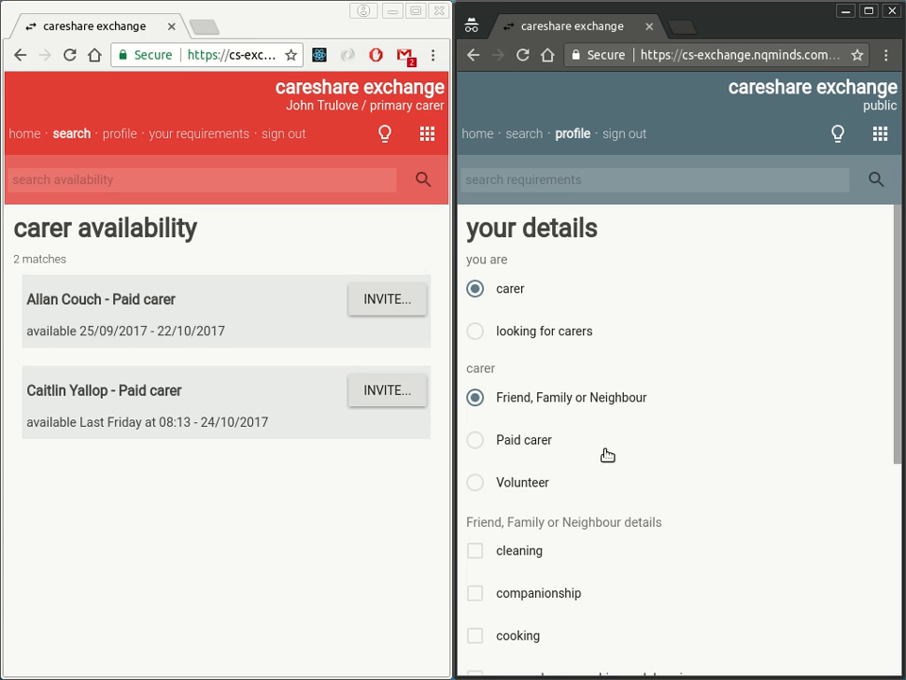
scroll(607, 458, down, 3)
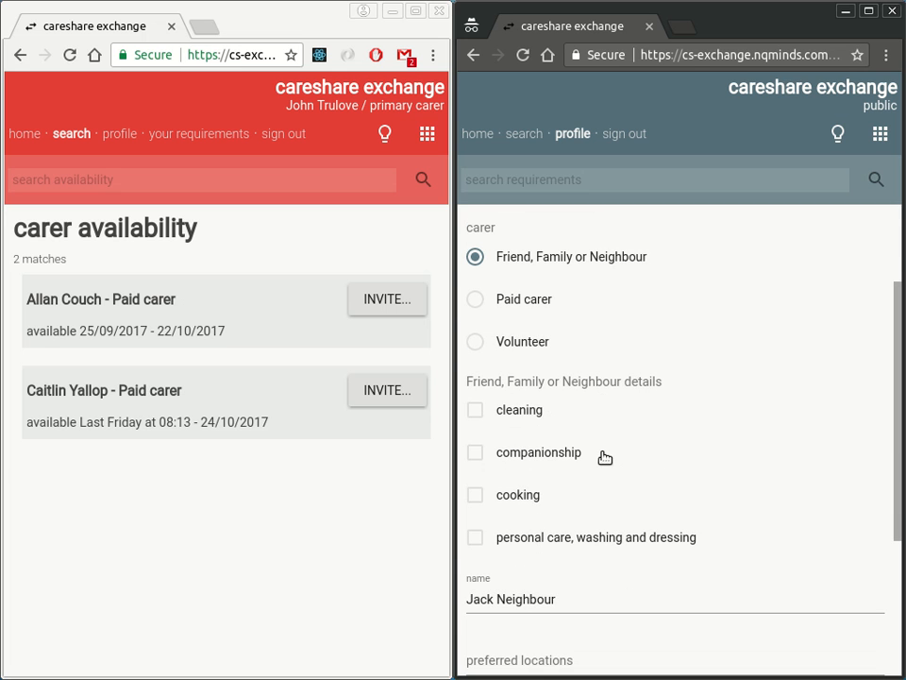
click(520, 412)
click(526, 451)
click(522, 493)
click(571, 537)
scroll(566, 536, down, 5)
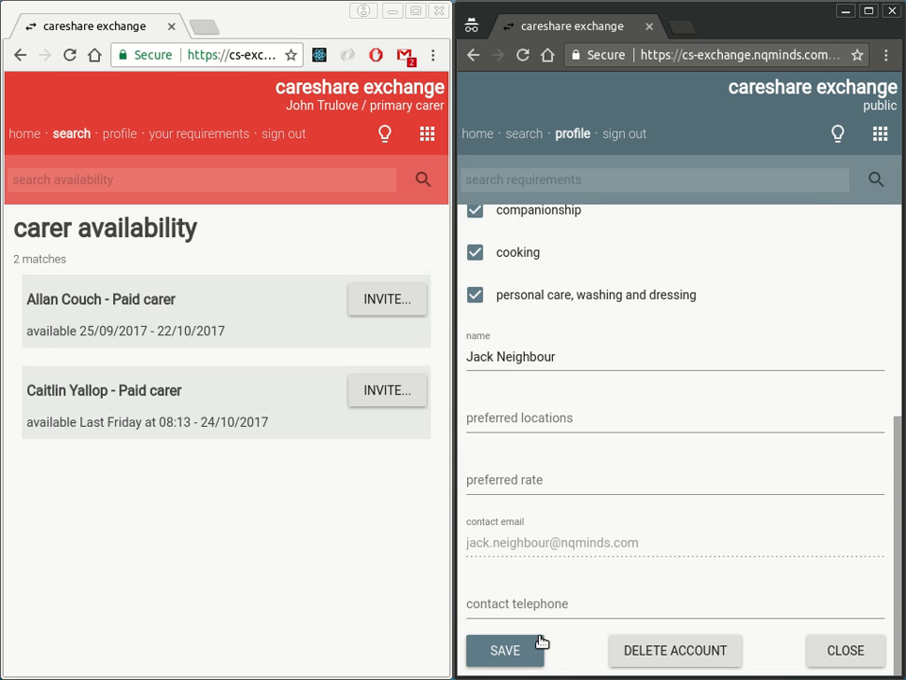
click(505, 649)
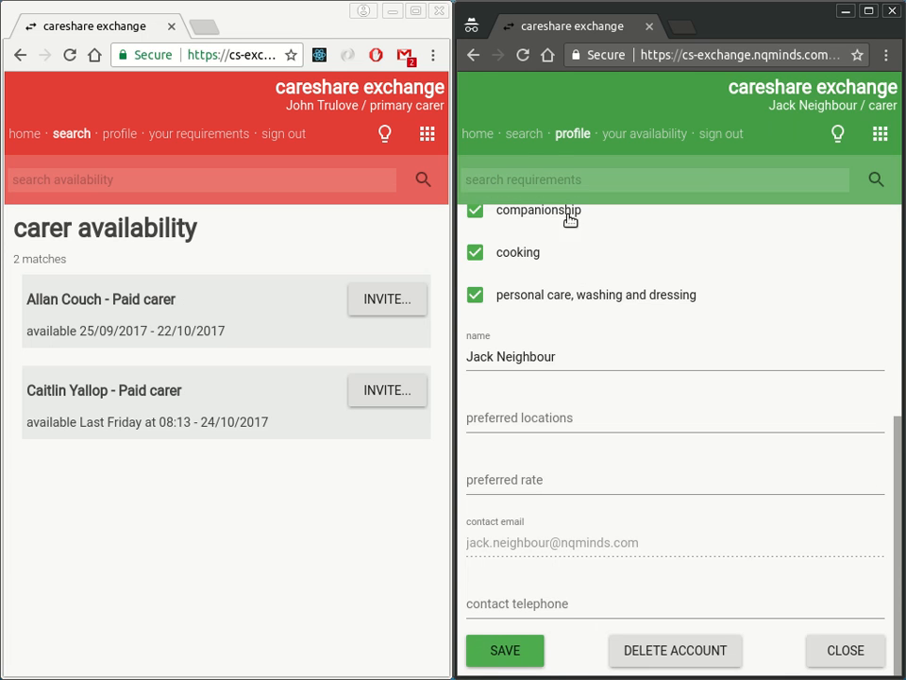
Add a new availability of "12pm - 5pm" for the neighbour, save it and check the primary carer requirements for matches.
click(524, 134)
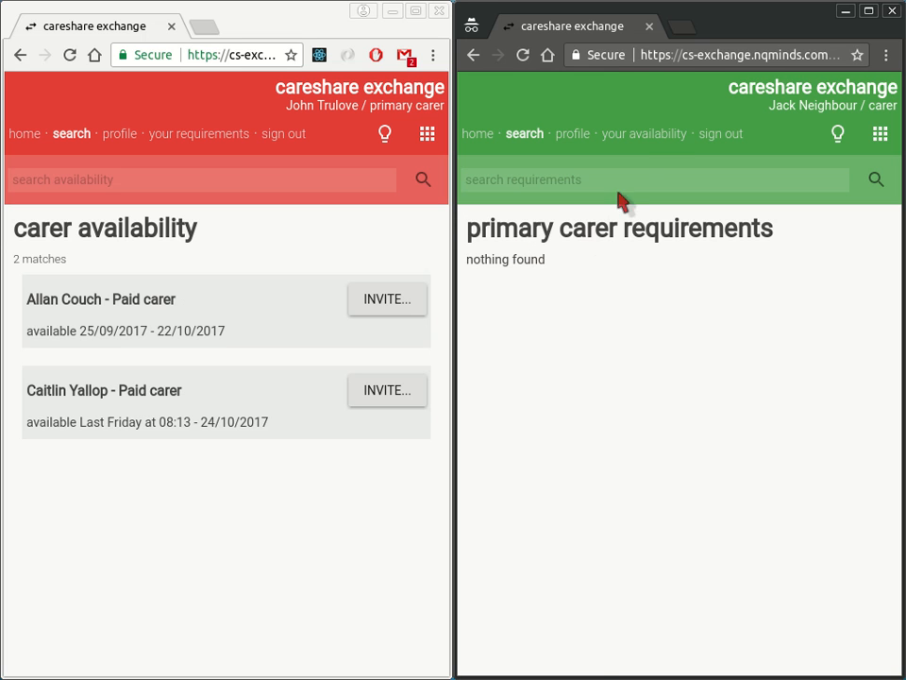
click(648, 137)
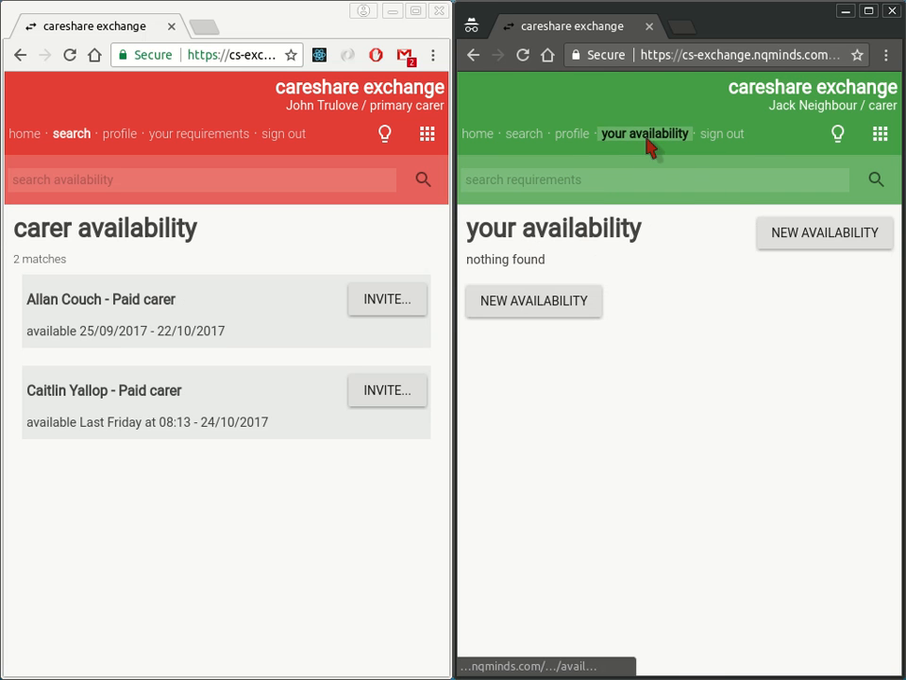
click(795, 233)
click(708, 297)
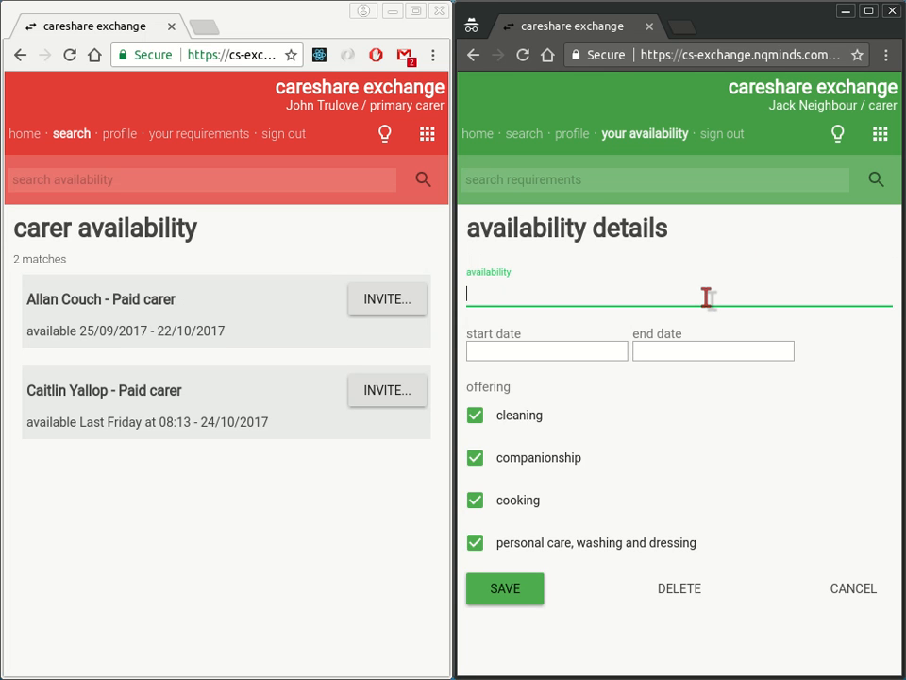
text(12pm - 5pm)
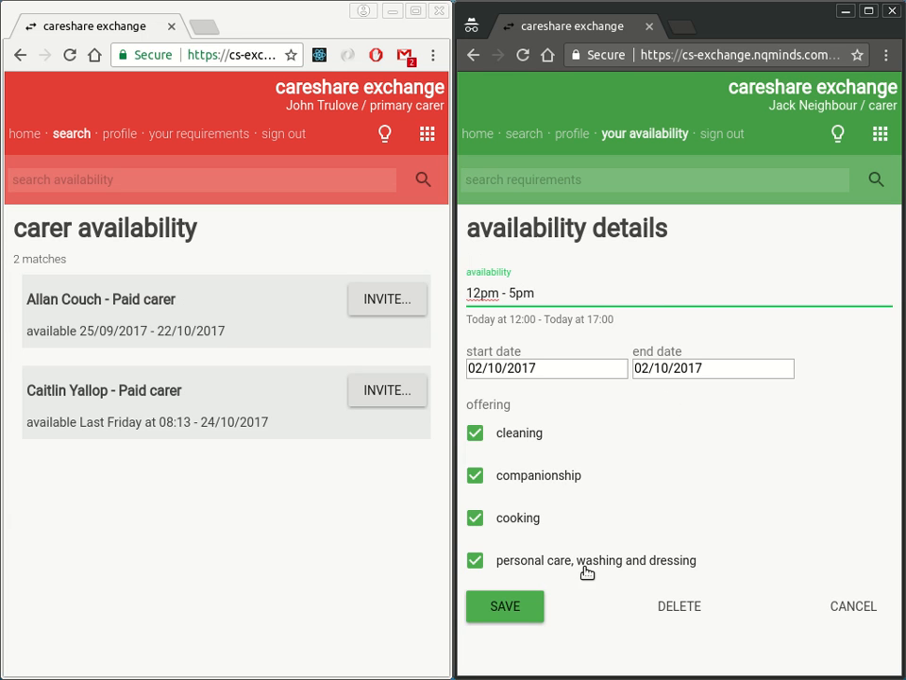
click(522, 613)
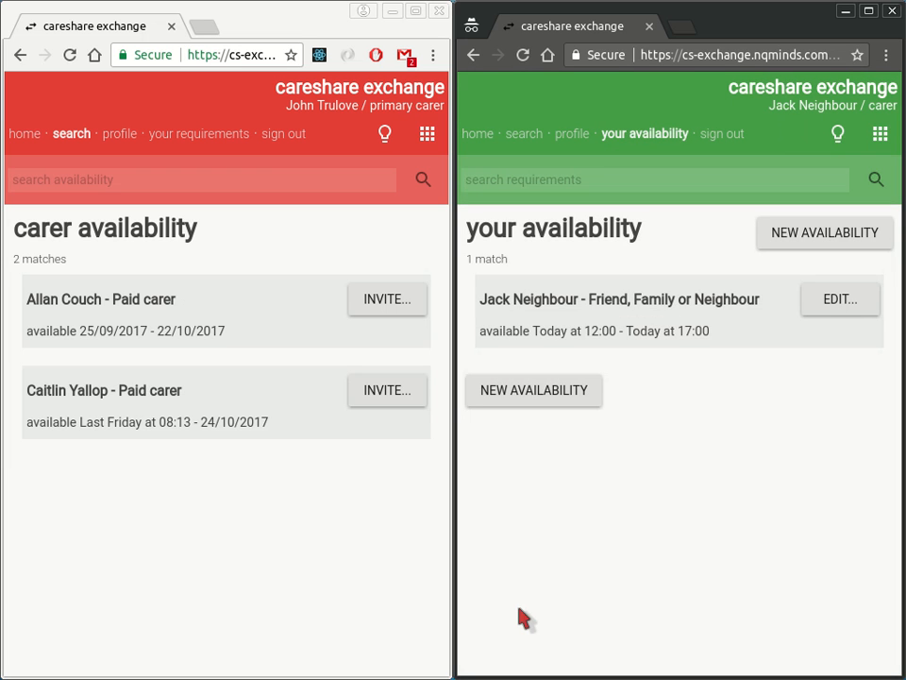
click(523, 135)
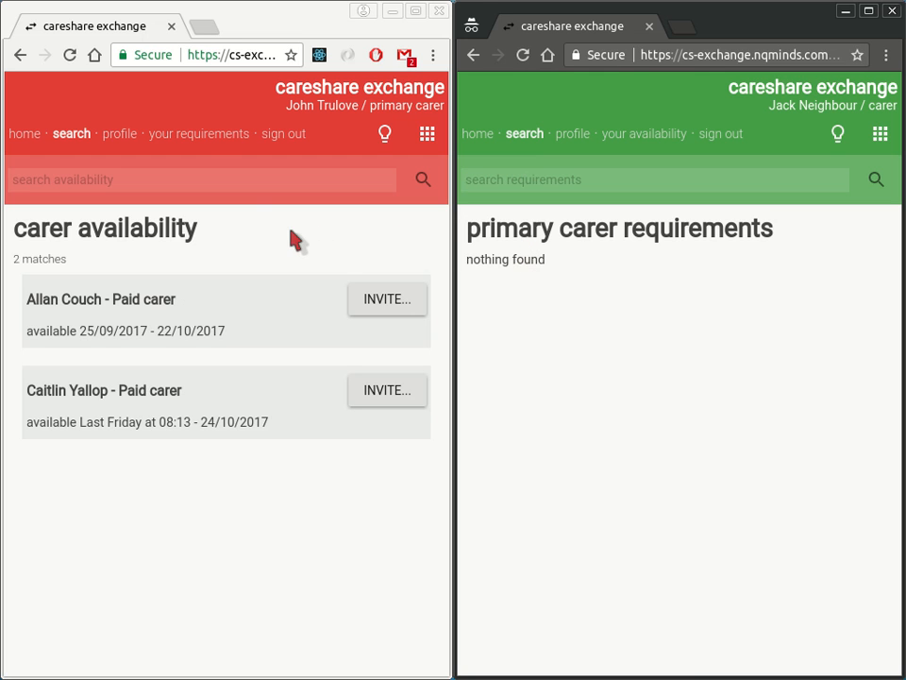
In the primary carer's window, start a new requirement for a Friend, Family or Neighbour, titled as having lunch with the cared-for person.
click(209, 138)
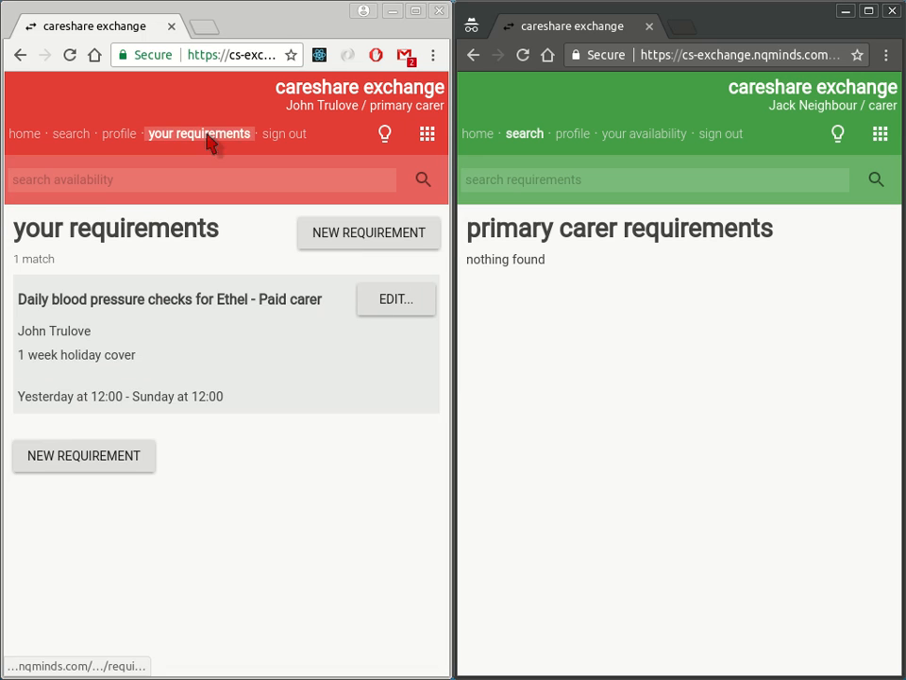
click(357, 238)
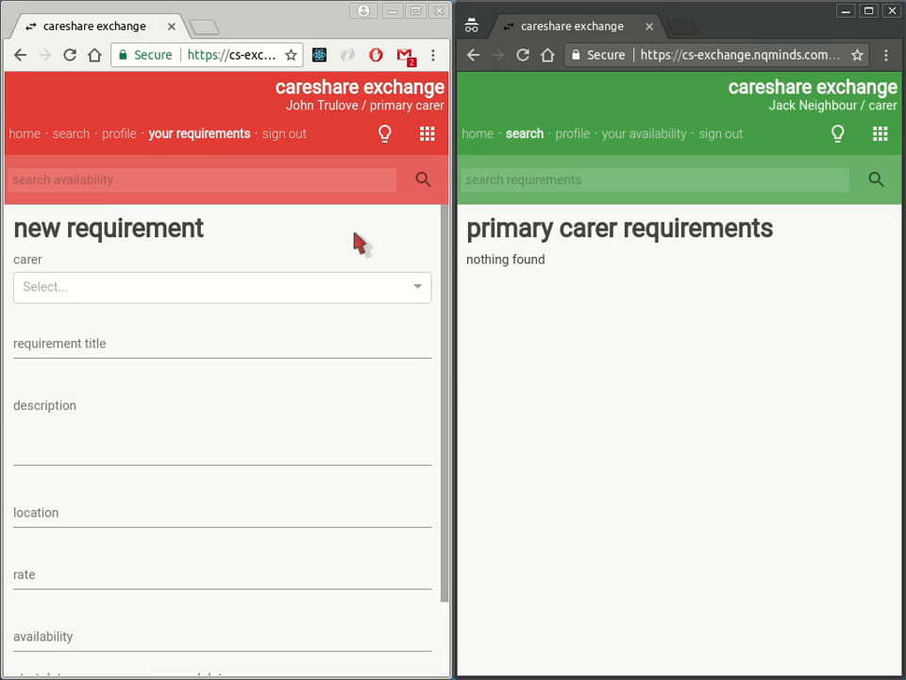
click(197, 287)
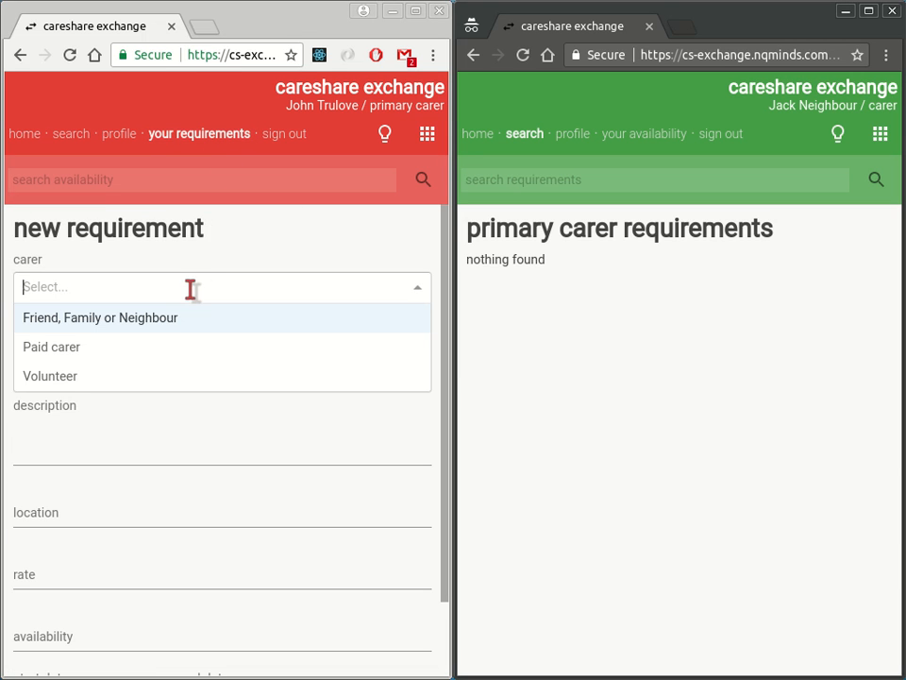
click(101, 319)
click(92, 343)
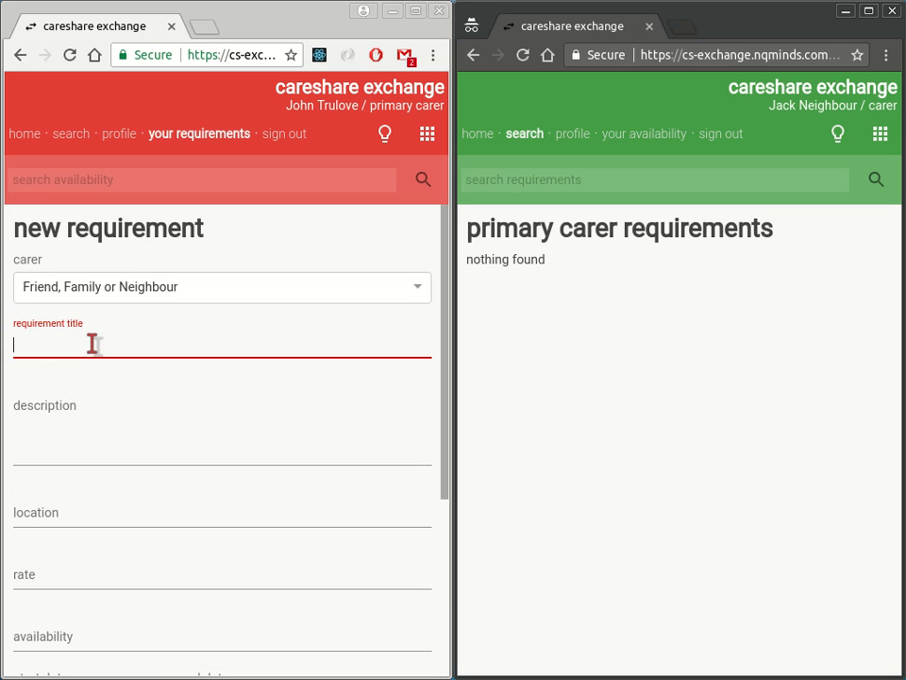
text(Have lunch with Ethel)
Set the lunch requirement's availability to "12pm - 1pm", require companionship and cooking, and save it.
scroll(109, 350, down, 3)
click(73, 498)
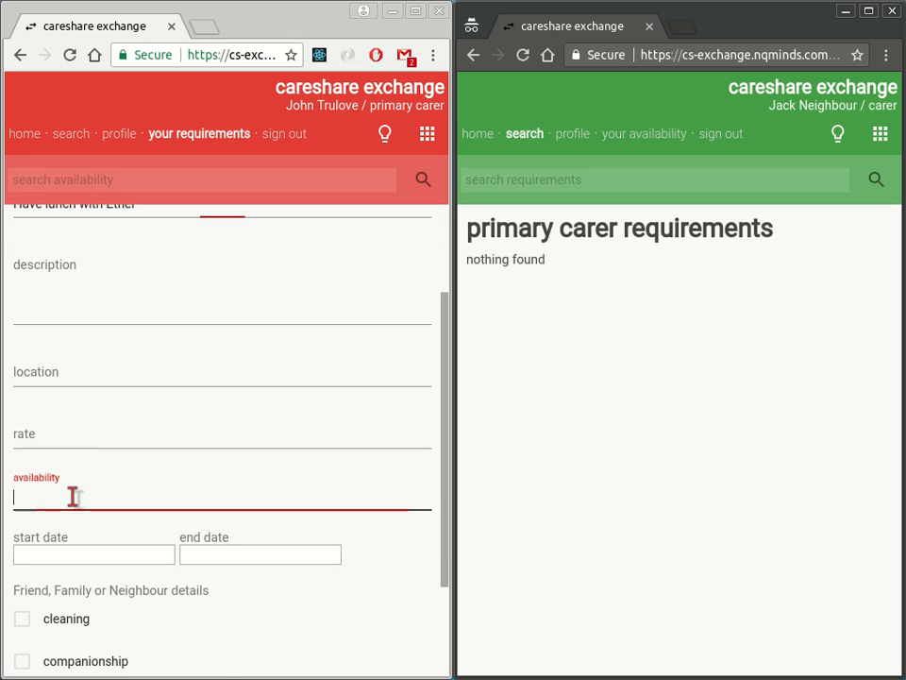
text(12pm - 1pm)
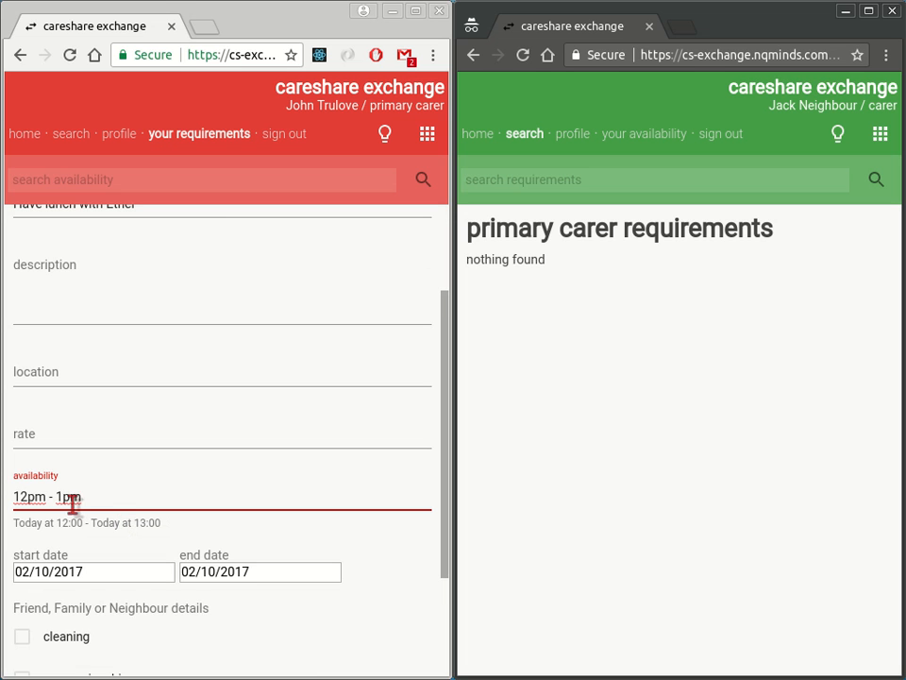
scroll(132, 481, down, 3)
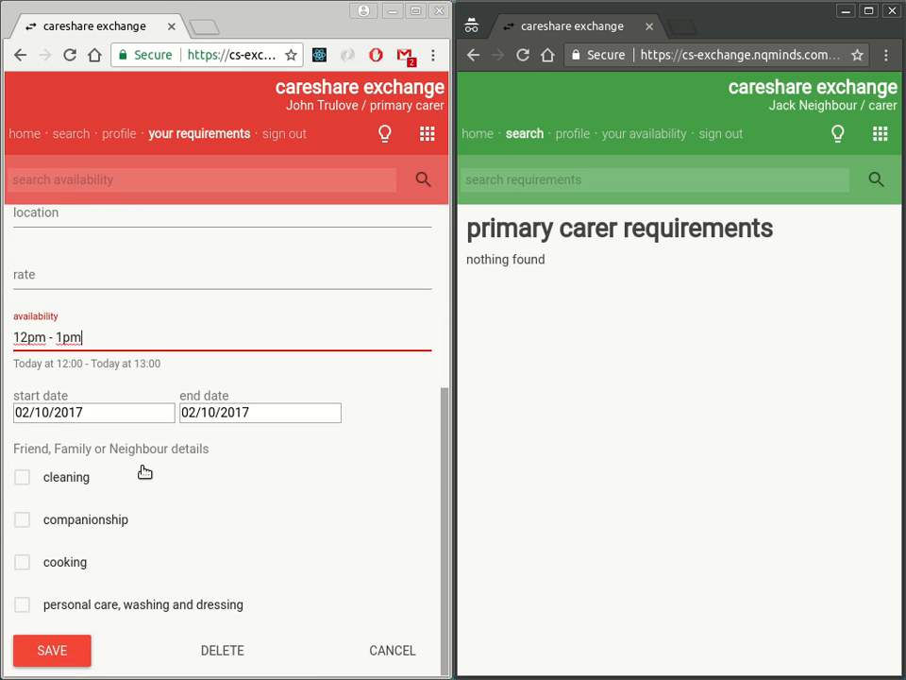
click(112, 521)
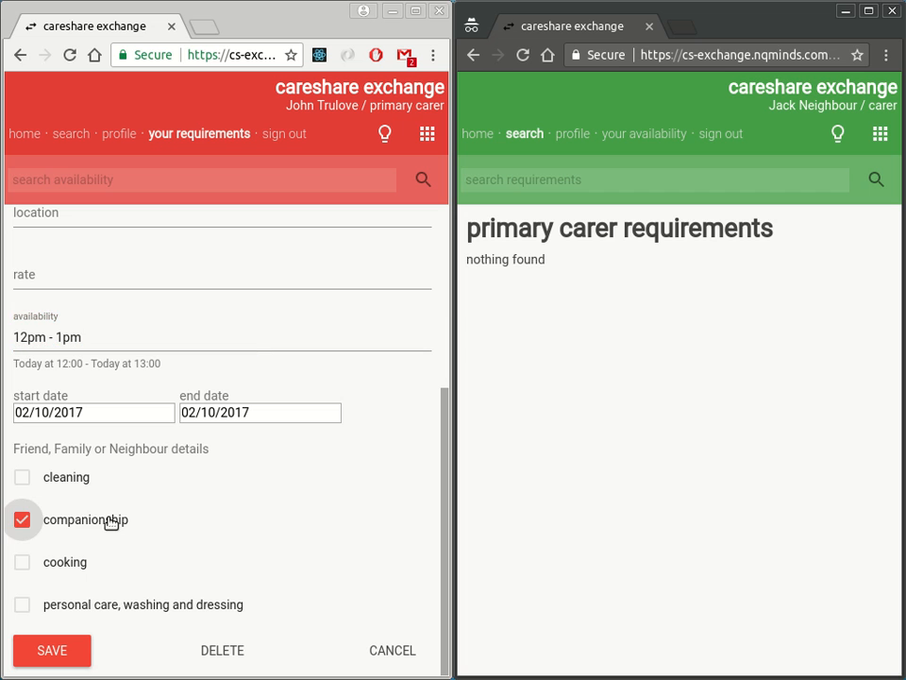
click(60, 569)
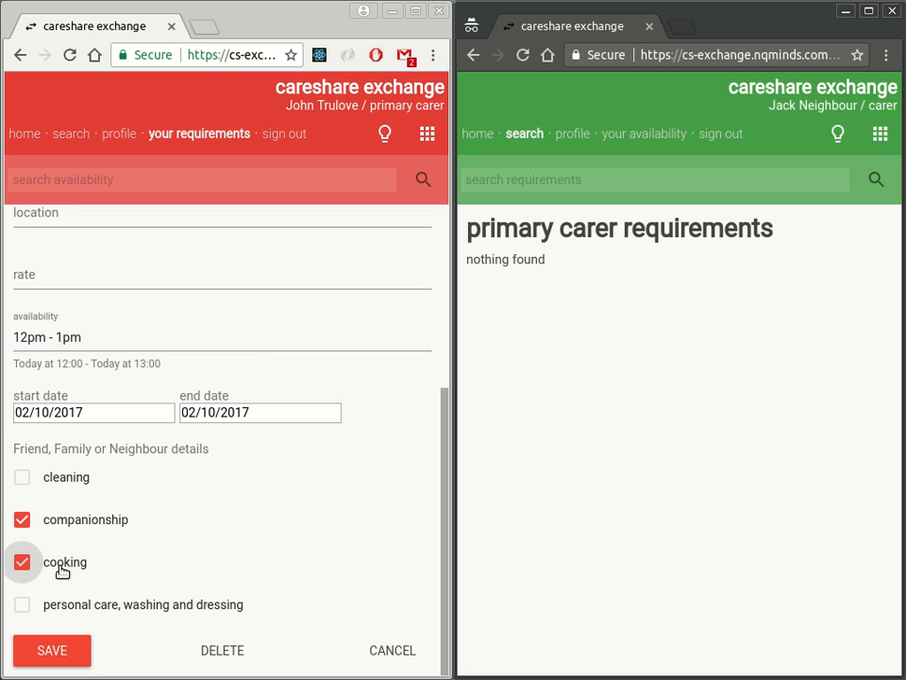
click(52, 650)
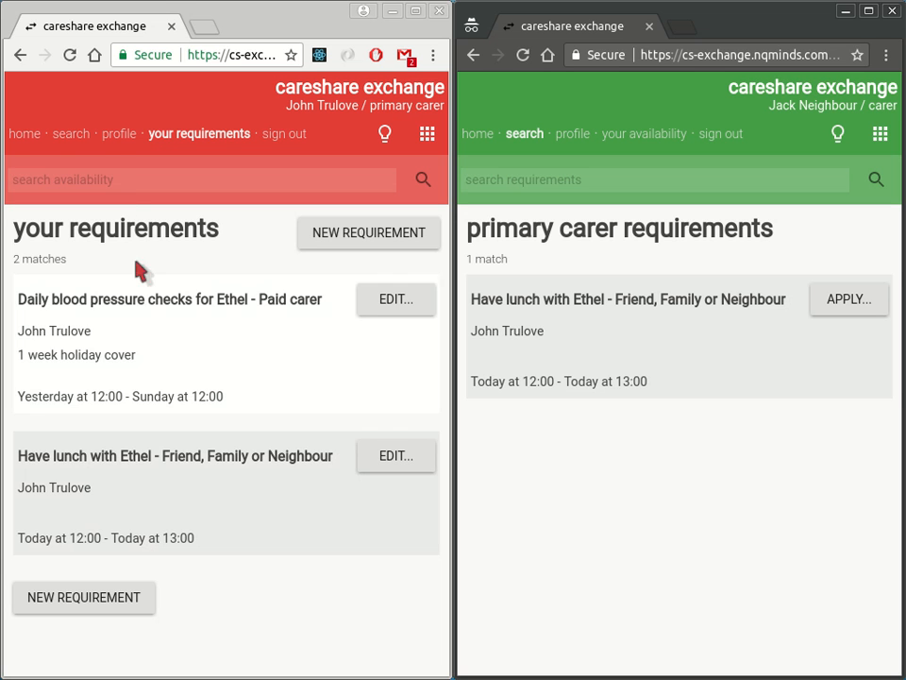
Examine the primary carer's full carer availability list for friends, family or neighbours matching the lunch requirement.
click(74, 137)
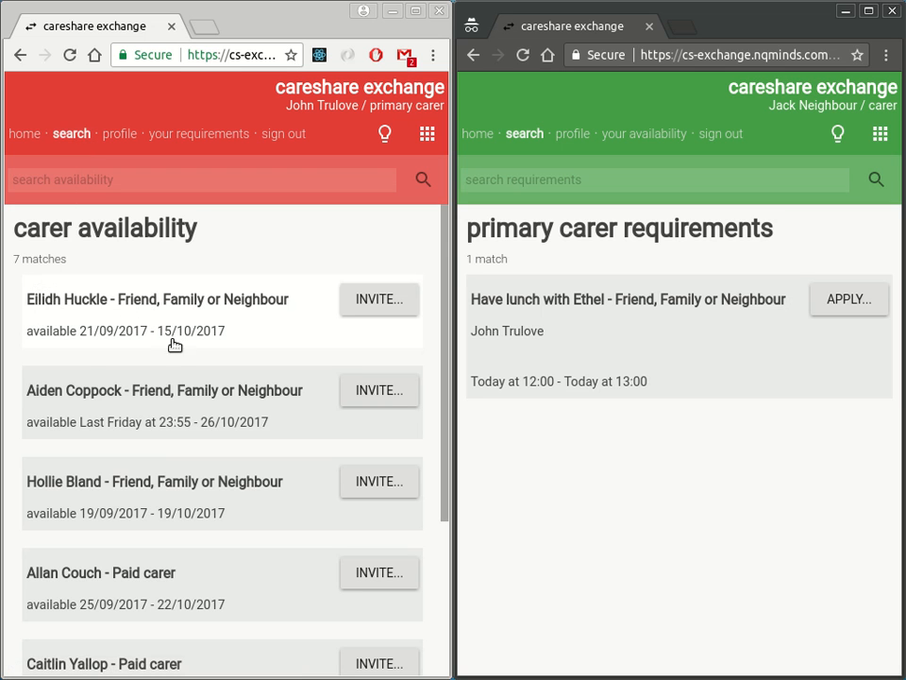
scroll(173, 404, down, 2)
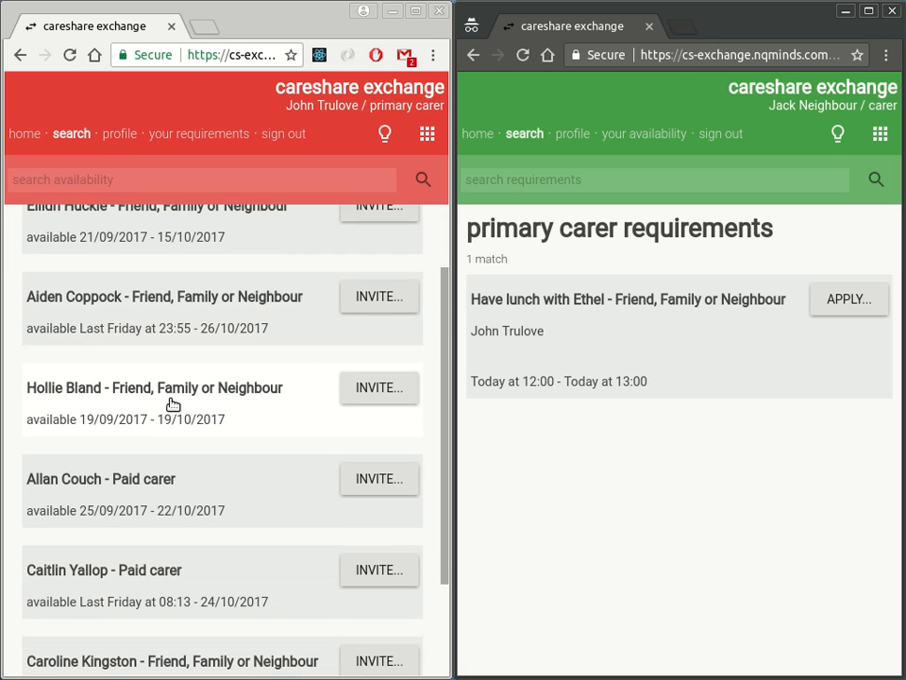
scroll(173, 404, down, 2)
scroll(173, 408, down, 1)
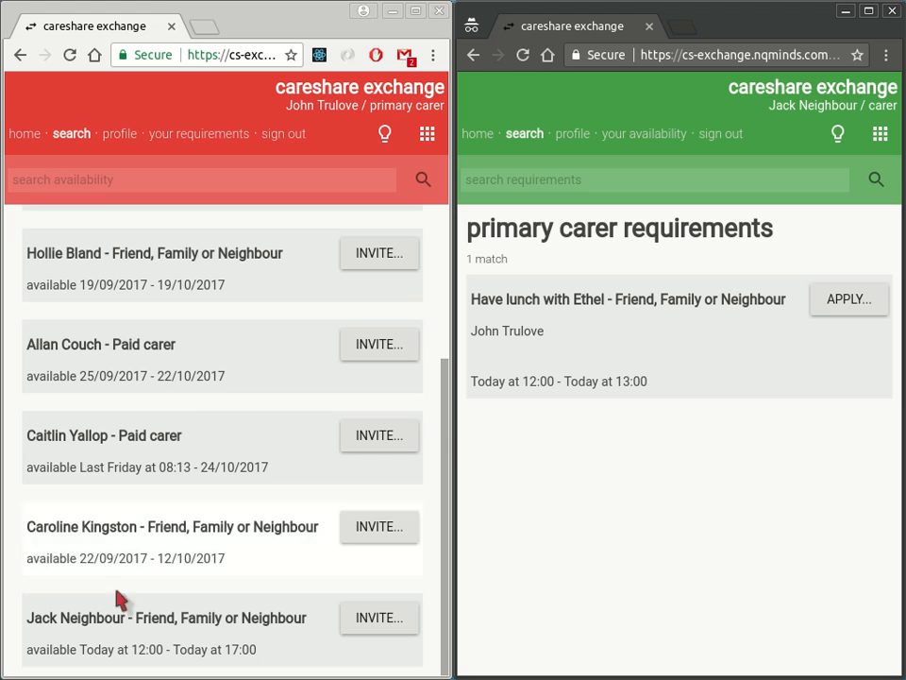